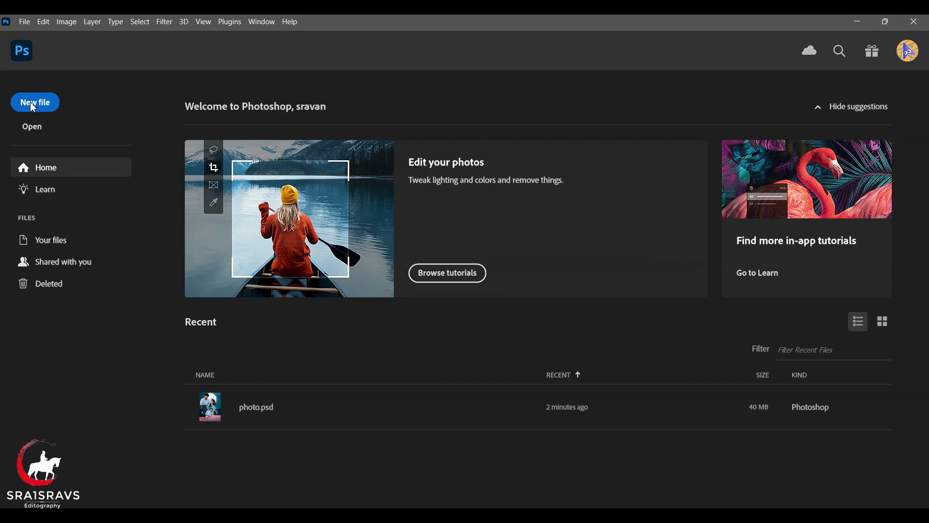
# - Create a new white 1400 × 1900 pixel, 300 ppi portrait document named 'Couple photo'
pyautogui.click(33, 107)
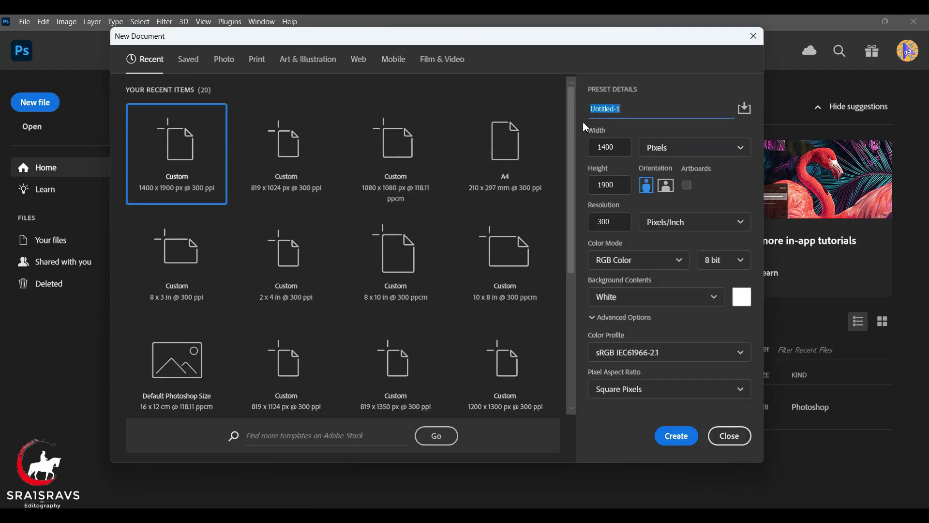
pyautogui.write('ouple photo')
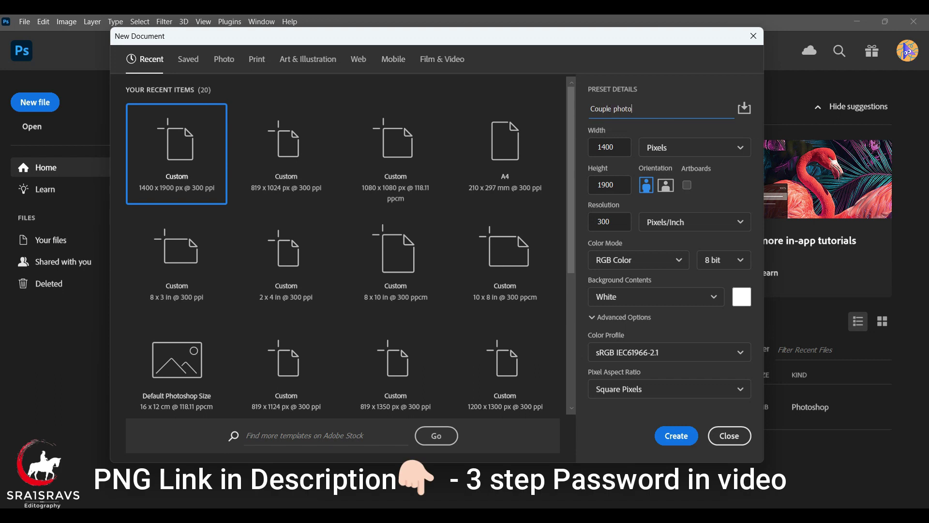
pyautogui.click(618, 155)
pyautogui.click(673, 154)
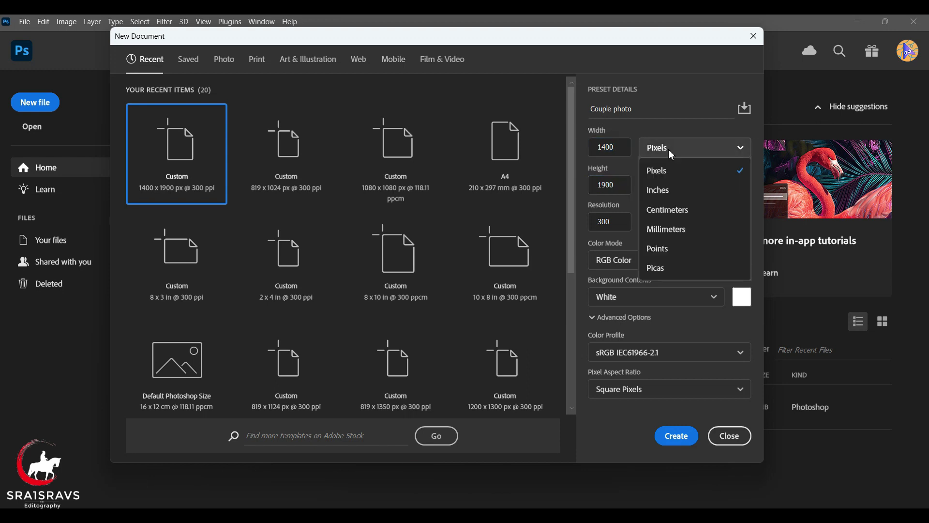
pyautogui.click(669, 168)
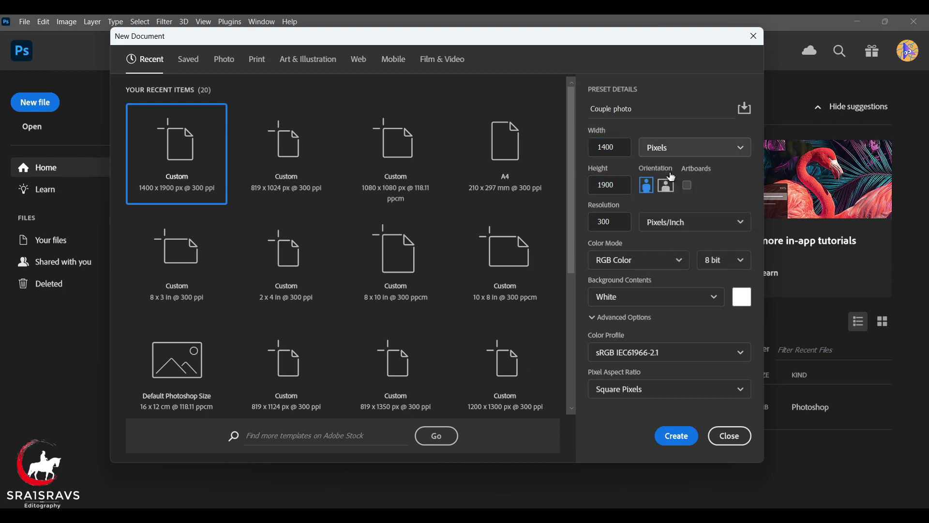
pyautogui.click(673, 435)
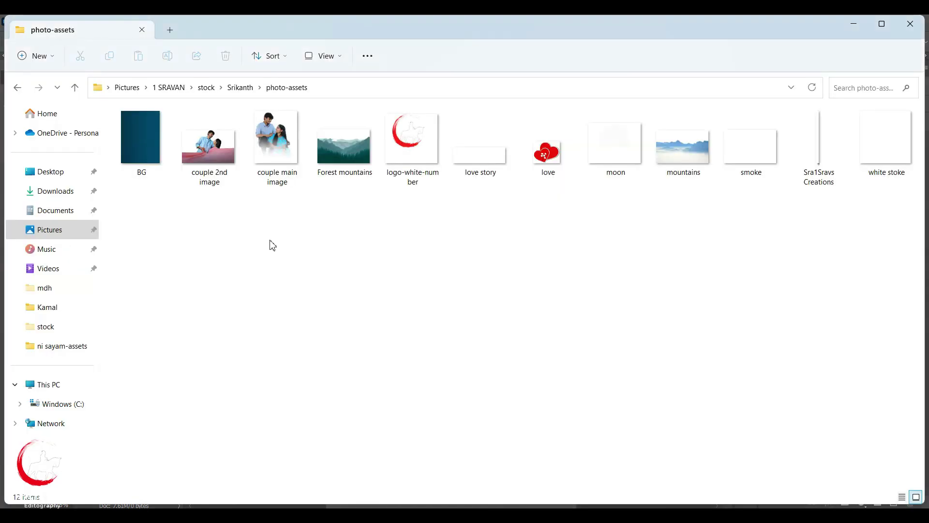
# - Place the BG image onto the poster canvas as the backdrop
pyautogui.moveTo(139, 138); pyautogui.dragTo(415, 384)
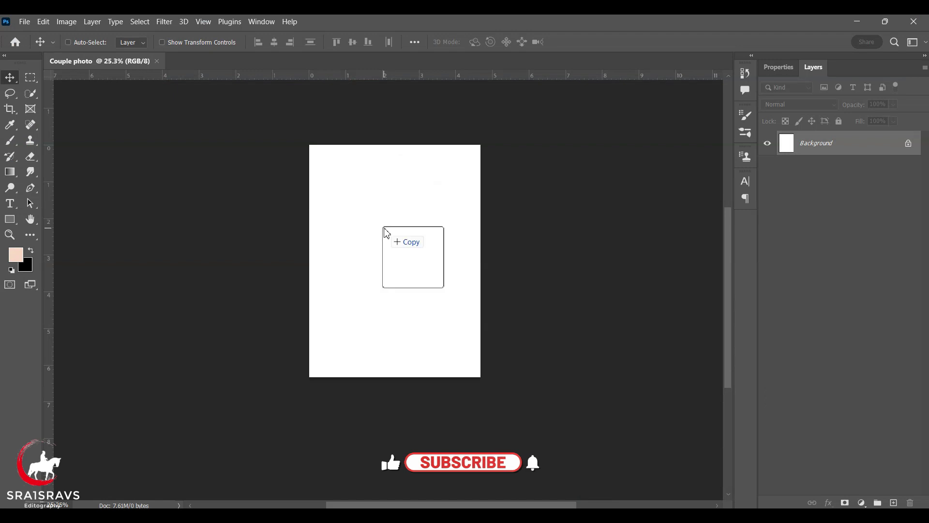
pyautogui.moveTo(546, 427); pyautogui.dragTo(383, 228)
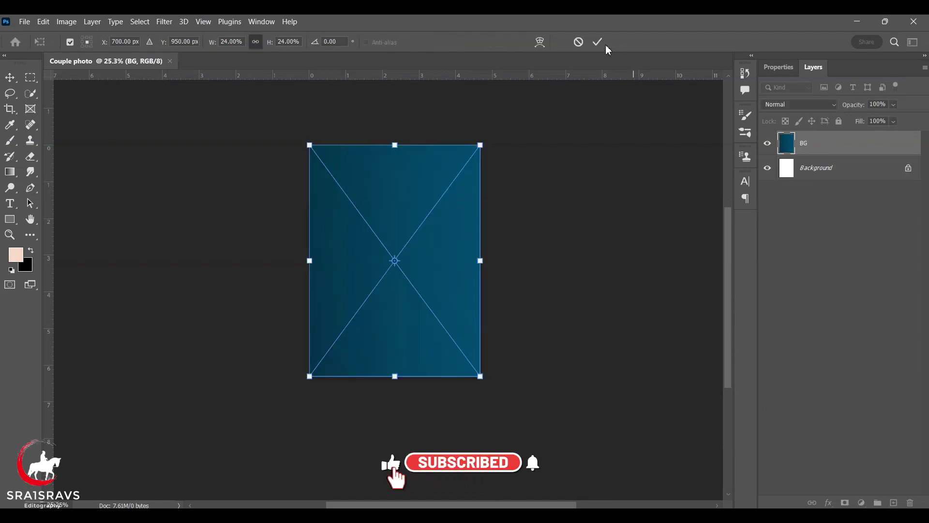
pyautogui.scroll(2, 386, 194)
pyautogui.press('Return')
pyautogui.scroll(-1, 386, 193)
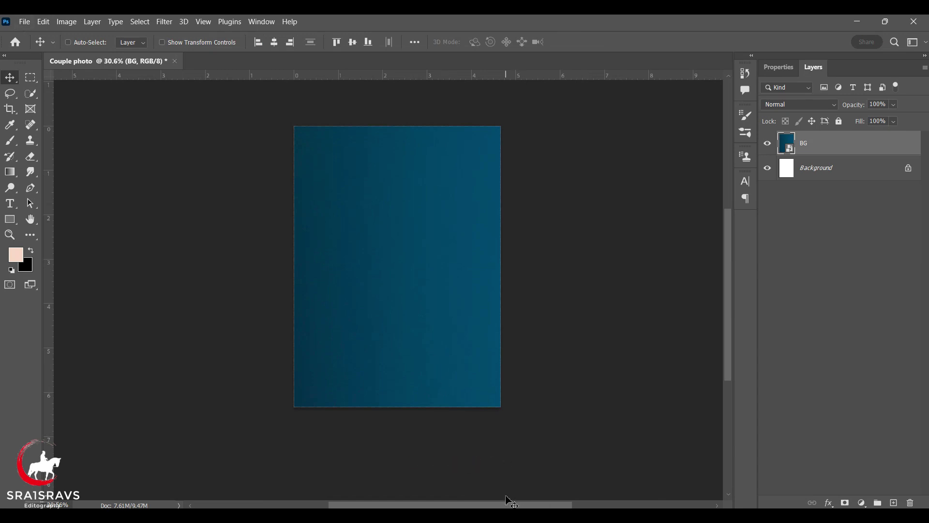
# - Add the Forest mountains image lower in the poster, blended in Multiply
pyautogui.click(486, 474)
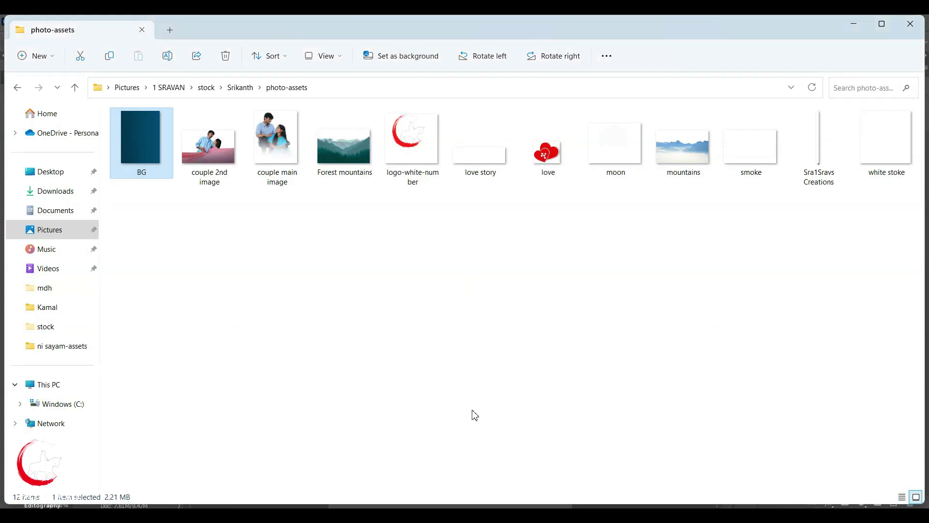
pyautogui.moveTo(343, 158)
pyautogui.mouseDown()
pyautogui.moveTo(600, 506)
pyautogui.moveTo(395, 298)
pyautogui.mouseUp()
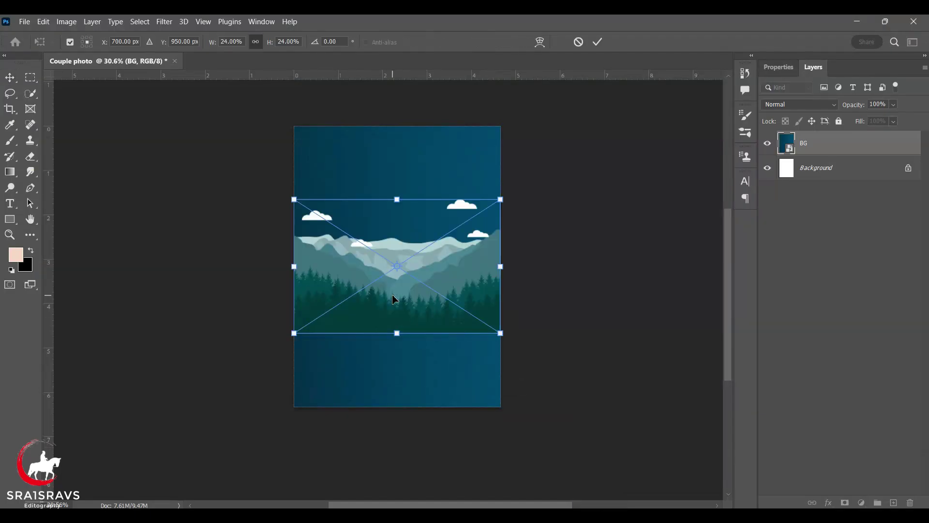
pyautogui.moveTo(426, 270); pyautogui.dragTo(425, 298)
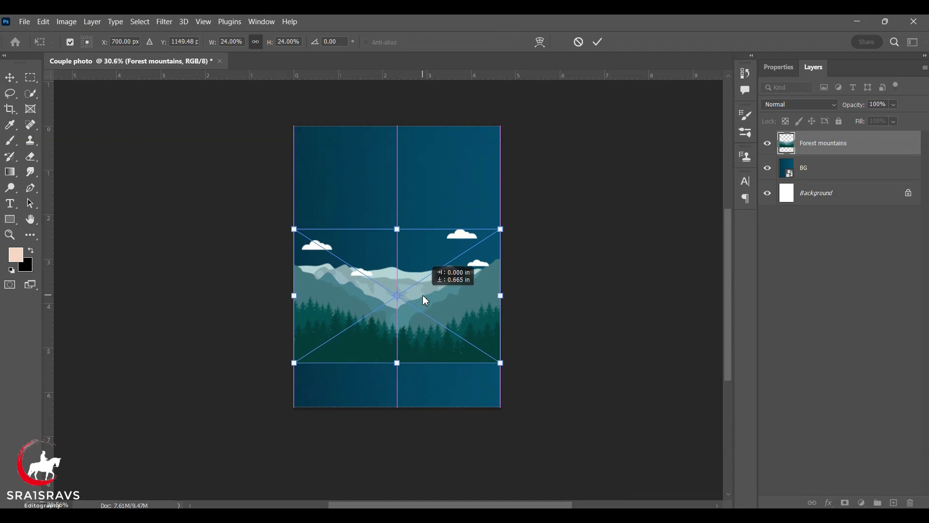
pyautogui.click(598, 43)
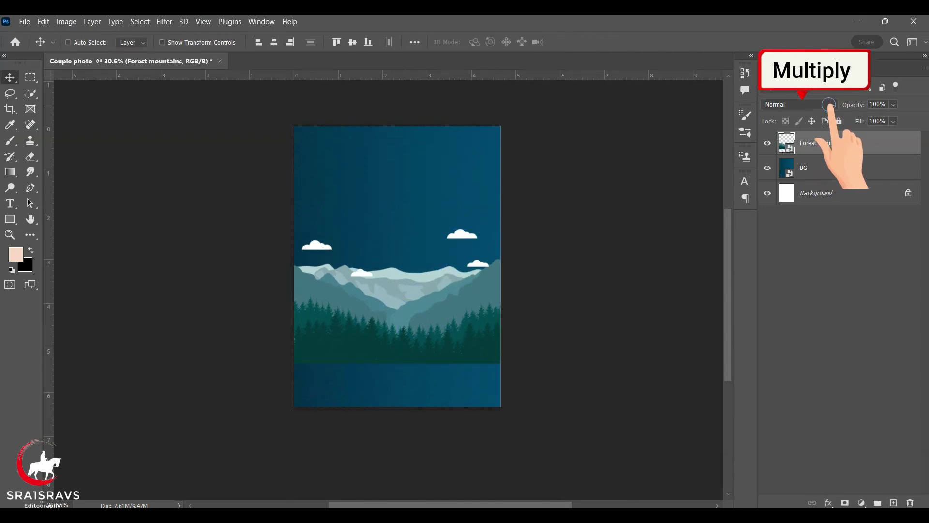
pyautogui.click(785, 105)
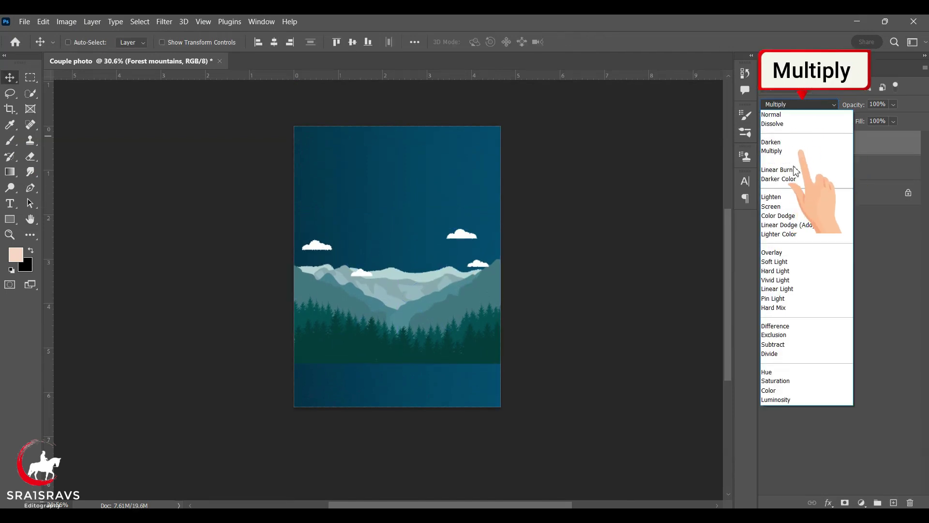
pyautogui.click(784, 152)
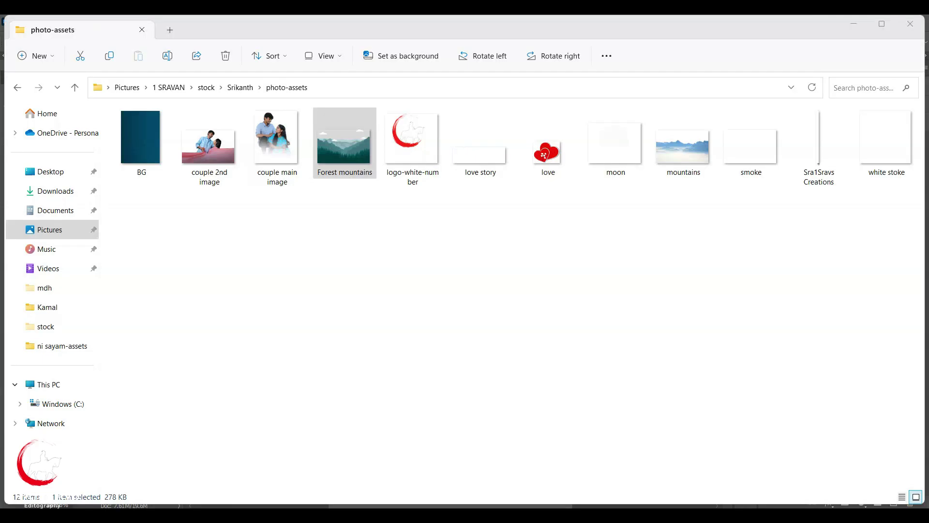
# - Add the mountains image in Multiply blend mode and reposition it
pyautogui.hotkey('alt', 'Tab')
pyautogui.moveTo(685, 164)
pyautogui.mouseDown()
pyautogui.moveTo(412, 335)
pyautogui.moveTo(401, 315)
pyautogui.mouseUp()
pyautogui.click(798, 104)
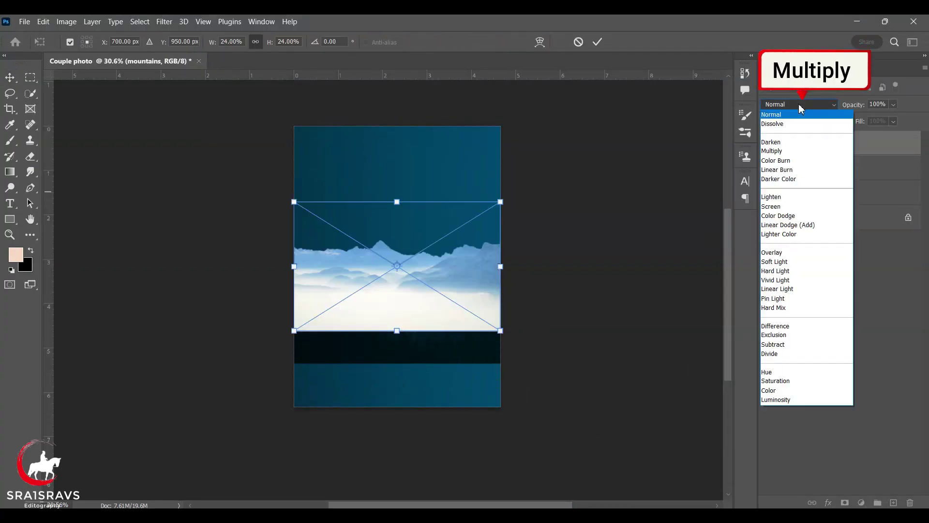
pyautogui.click(784, 150)
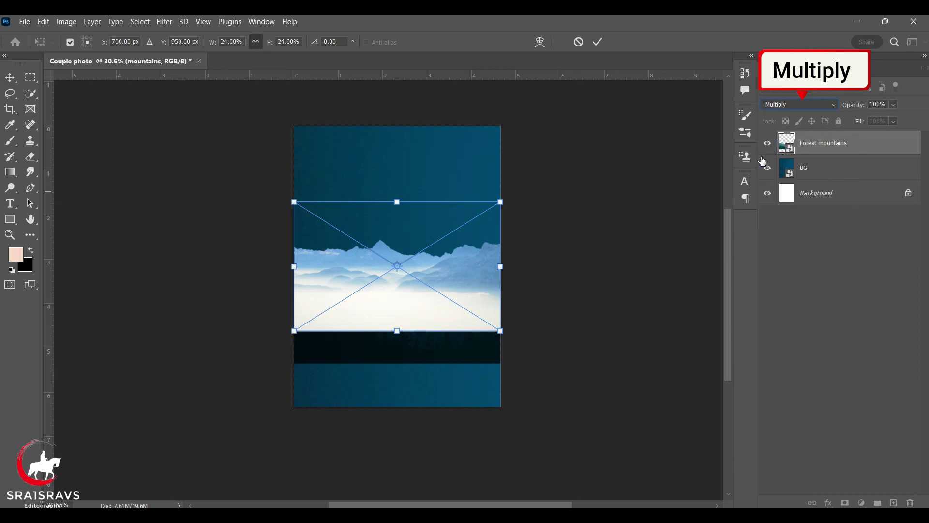
pyautogui.click(599, 42)
pyautogui.moveTo(414, 297)
pyautogui.mouseDown()
pyautogui.moveTo(411, 259)
pyautogui.moveTo(411, 269)
pyautogui.mouseUp()
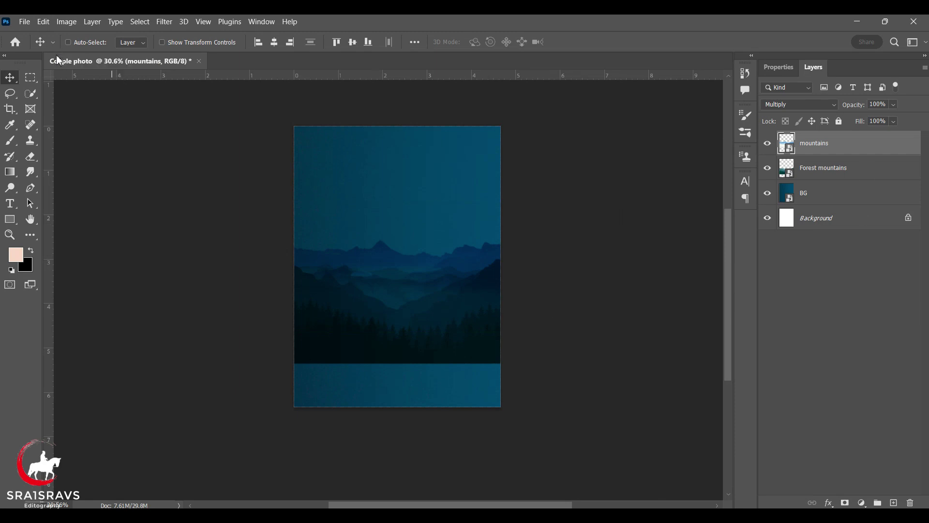
# - Place the couple 2nd image and align it to the poster's bottom edge
pyautogui.click(33, 24)
pyautogui.click(198, 191)
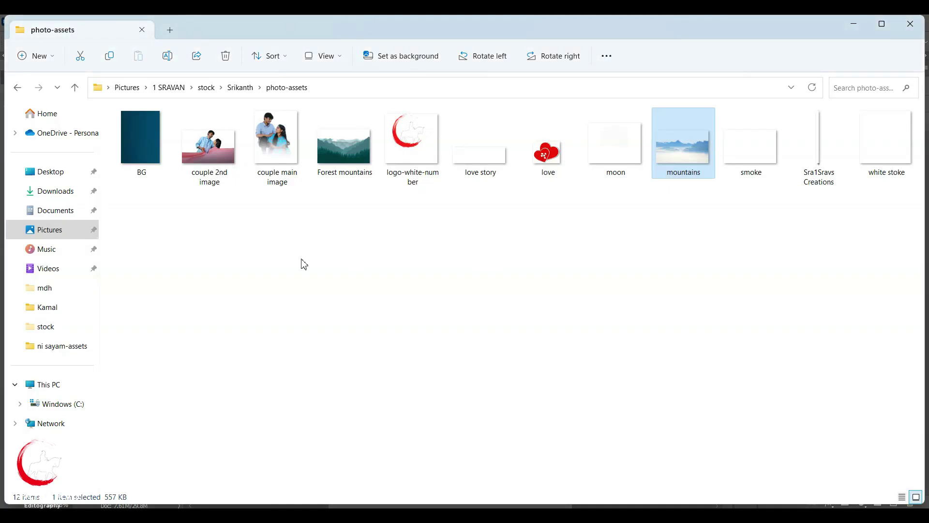
pyautogui.moveTo(207, 156)
pyautogui.mouseDown()
pyautogui.moveTo(571, 467)
pyautogui.moveTo(398, 369)
pyautogui.mouseUp()
pyautogui.moveTo(424, 286)
pyautogui.mouseDown()
pyautogui.moveTo(425, 353)
pyautogui.moveTo(428, 271)
pyautogui.mouseUp()
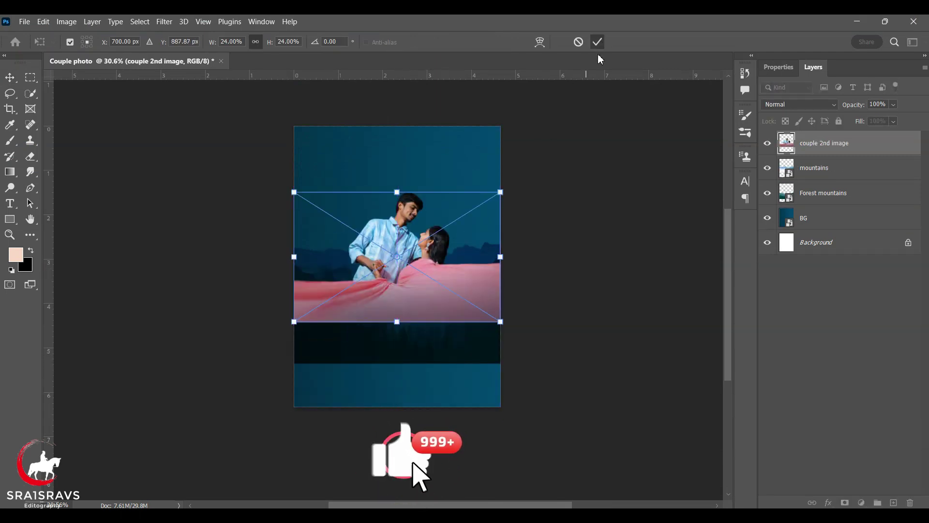
pyautogui.click(598, 42)
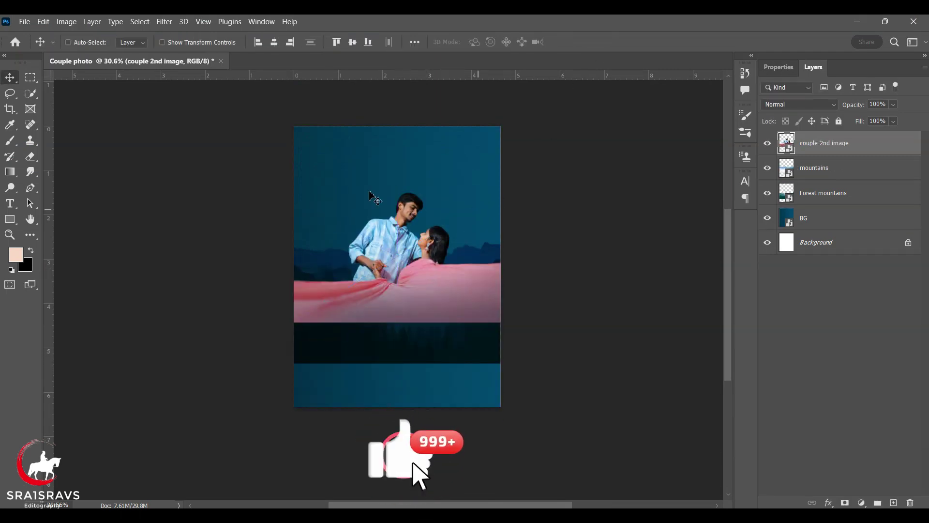
pyautogui.click(369, 42)
# - Select both mountain layers and move them slightly down together
pyautogui.scroll(1, 371, 376)
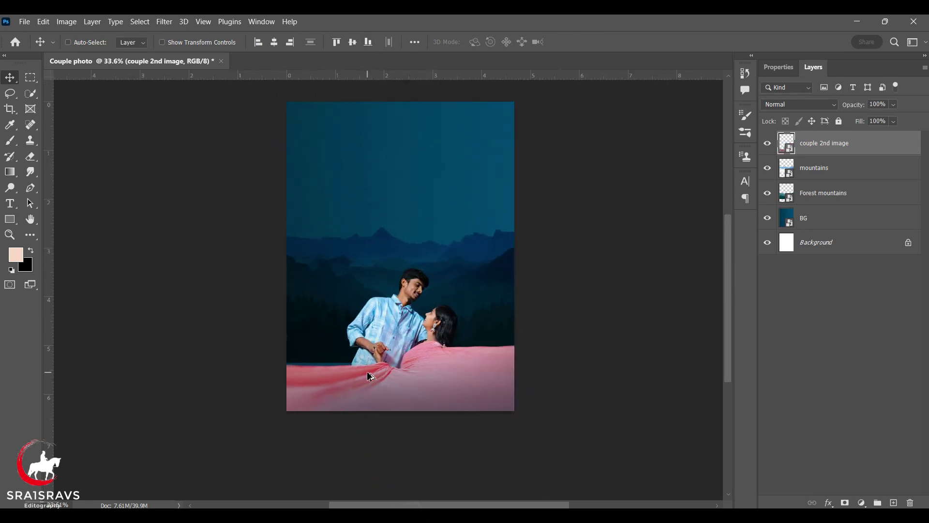
pyautogui.scroll(3, 311, 369)
pyautogui.scroll(3, 339, 346)
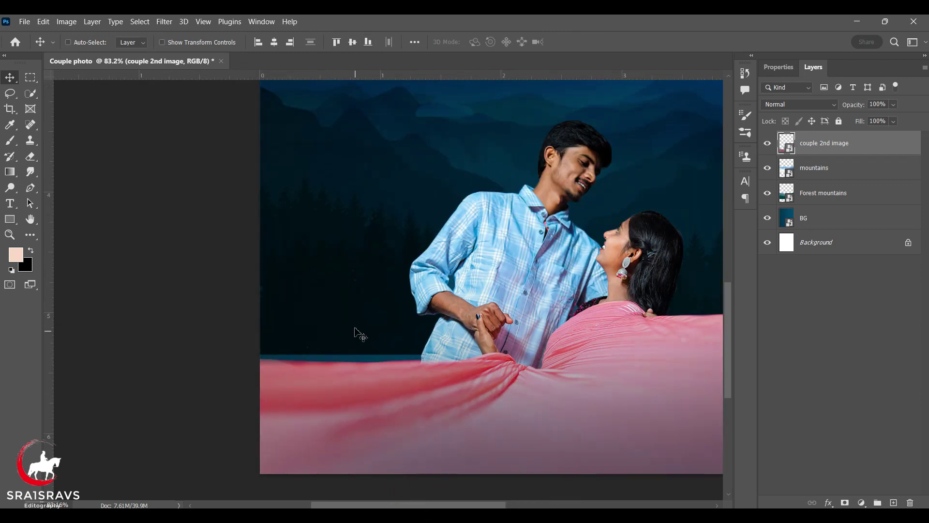
pyautogui.scroll(-3, 312, 369)
pyautogui.scroll(-3, 245, 404)
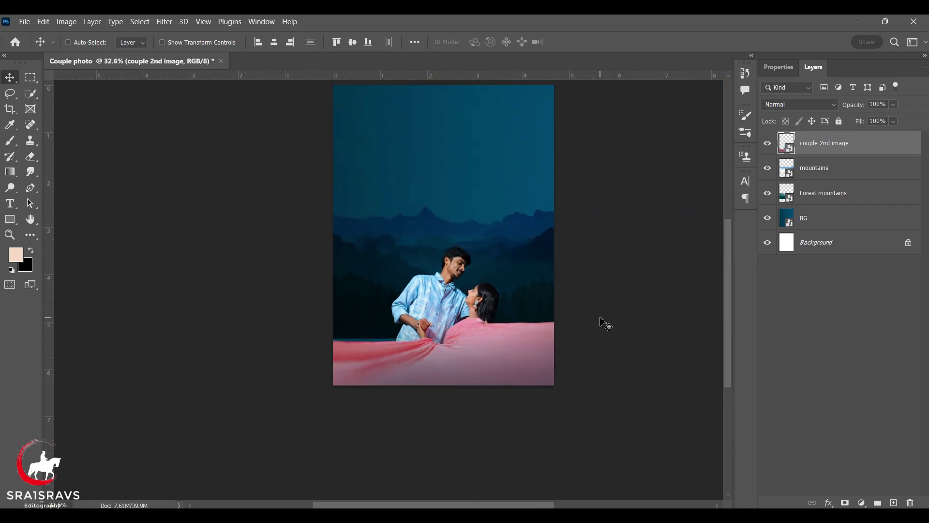
pyautogui.click(832, 169)
pyautogui.keyDown('shift'); pyautogui.click(828, 193); pyautogui.keyUp('shift')
pyautogui.moveTo(498, 287); pyautogui.dragTo(499, 305)
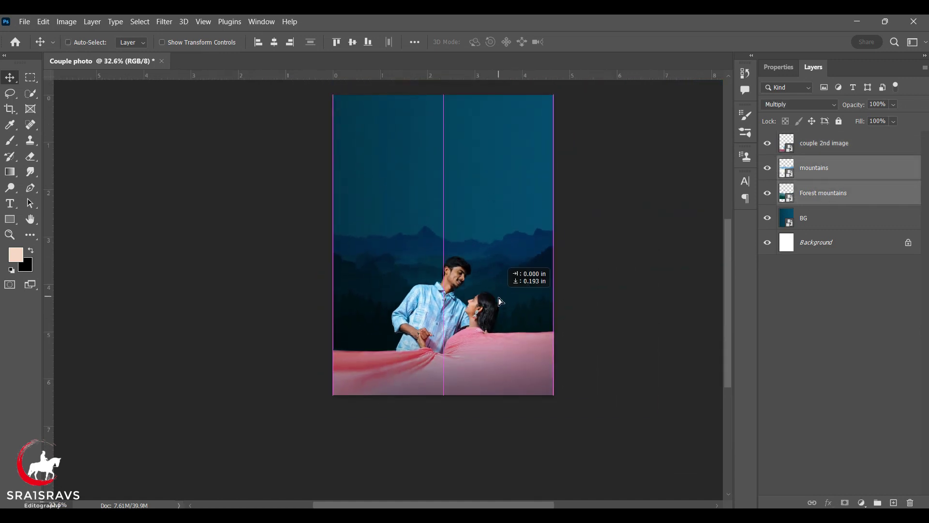
pyautogui.scroll(-2, 311, 280)
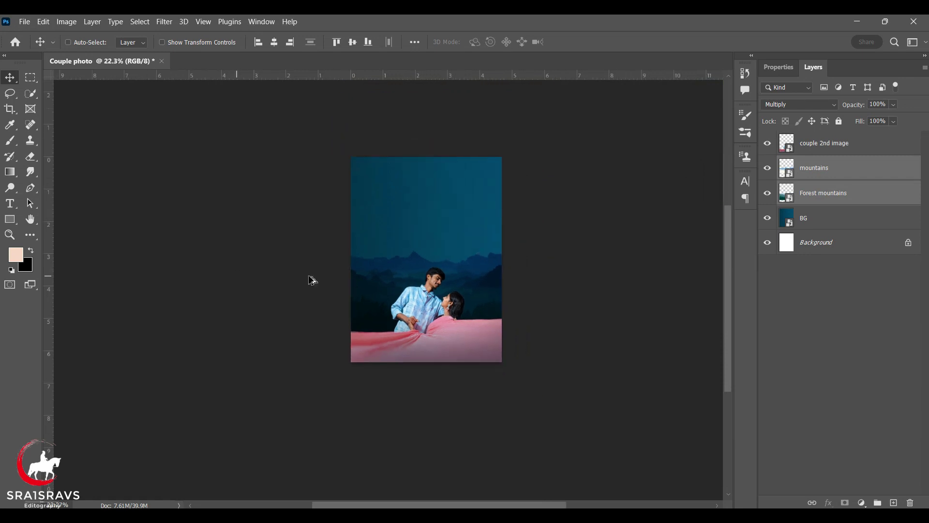
pyautogui.scroll(2, 367, 283)
pyautogui.scroll(2, 388, 286)
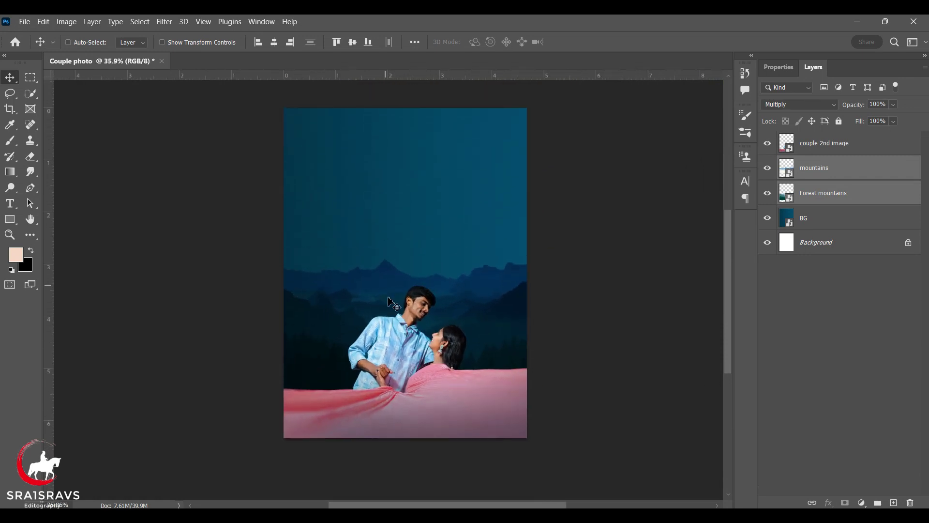
pyautogui.scroll(-1, 413, 303)
pyautogui.scroll(-1, 423, 276)
pyautogui.scroll(1, 361, 270)
# - Place the moon image at the top of the poster
pyautogui.click(494, 460)
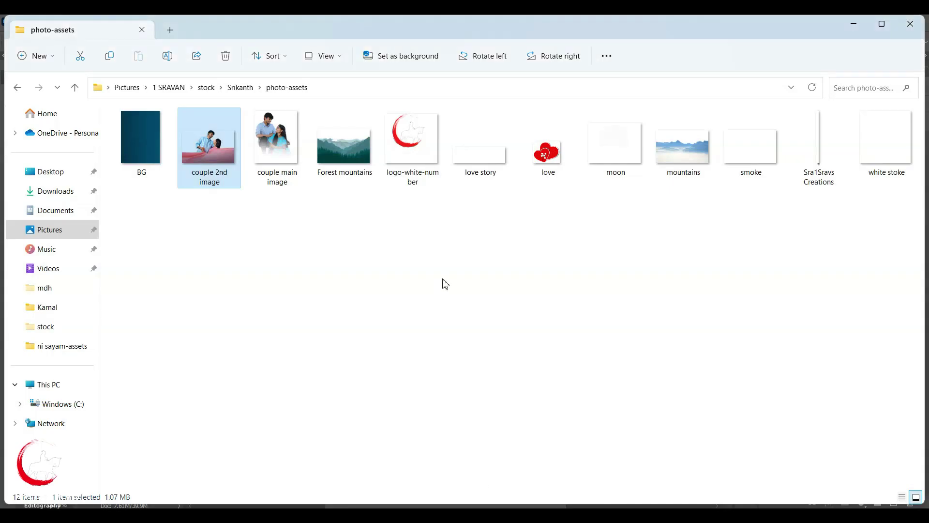
pyautogui.moveTo(620, 149); pyautogui.dragTo(606, 447)
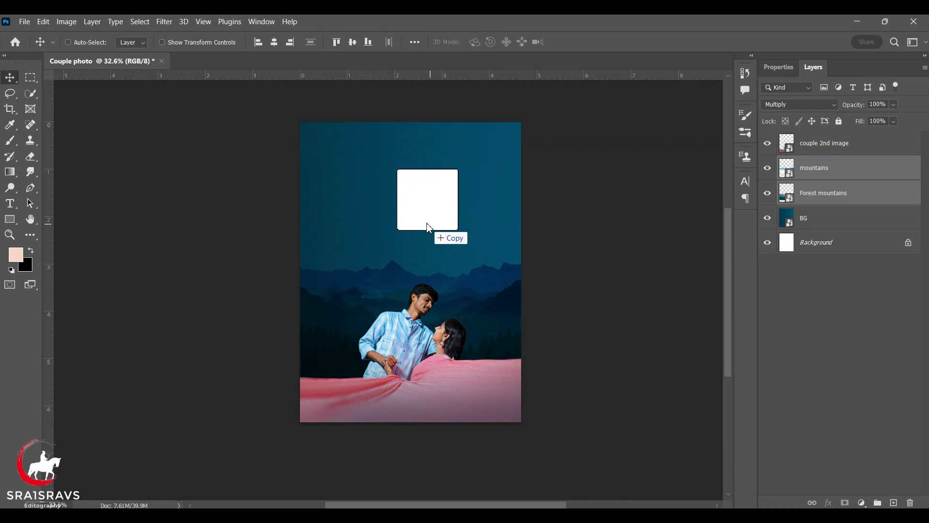
pyautogui.moveTo(601, 479)
pyautogui.mouseDown()
pyautogui.moveTo(422, 226)
pyautogui.moveTo(425, 167)
pyautogui.mouseUp()
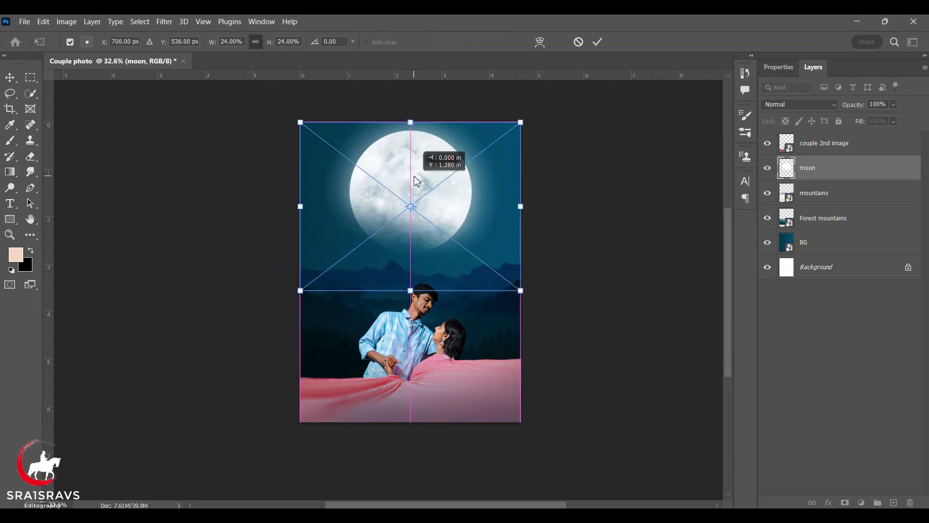
pyautogui.click(598, 43)
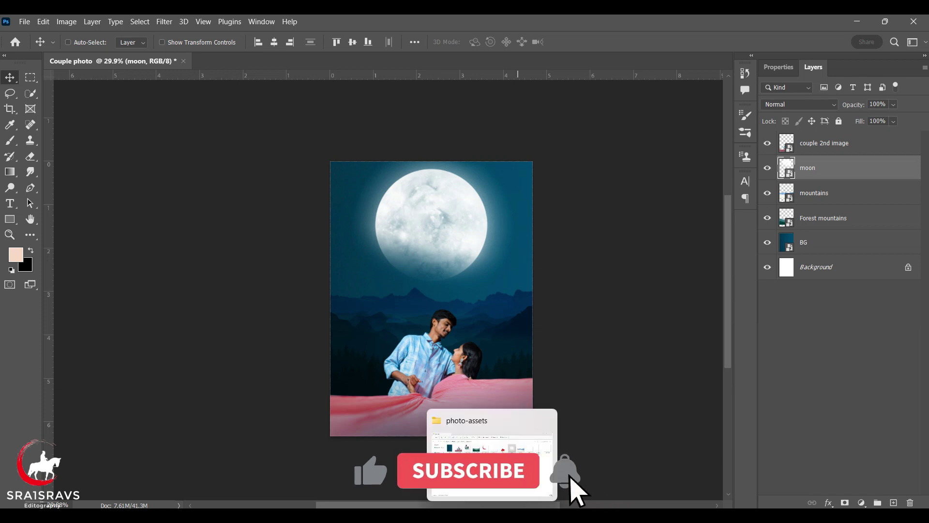
# - Add the smoke image around the couple, blended in Overlay
pyautogui.click(569, 482)
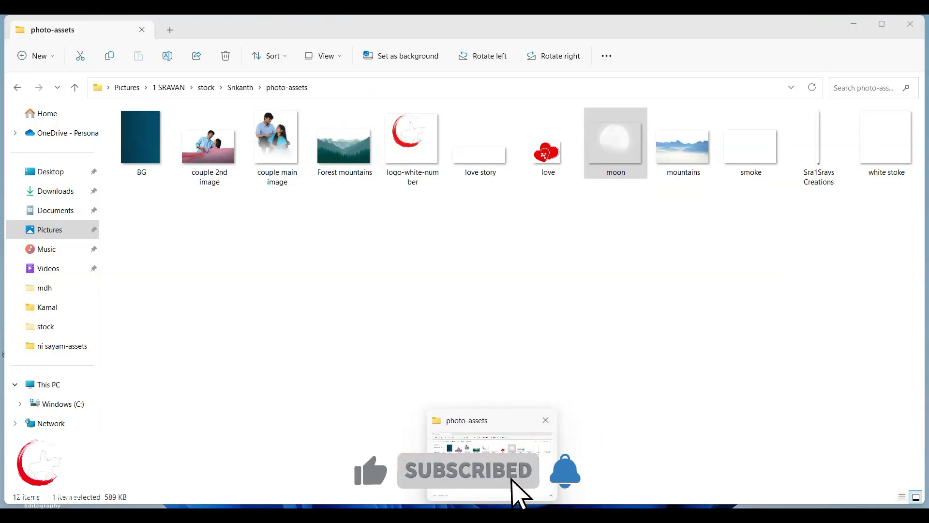
pyautogui.moveTo(761, 160); pyautogui.dragTo(635, 425)
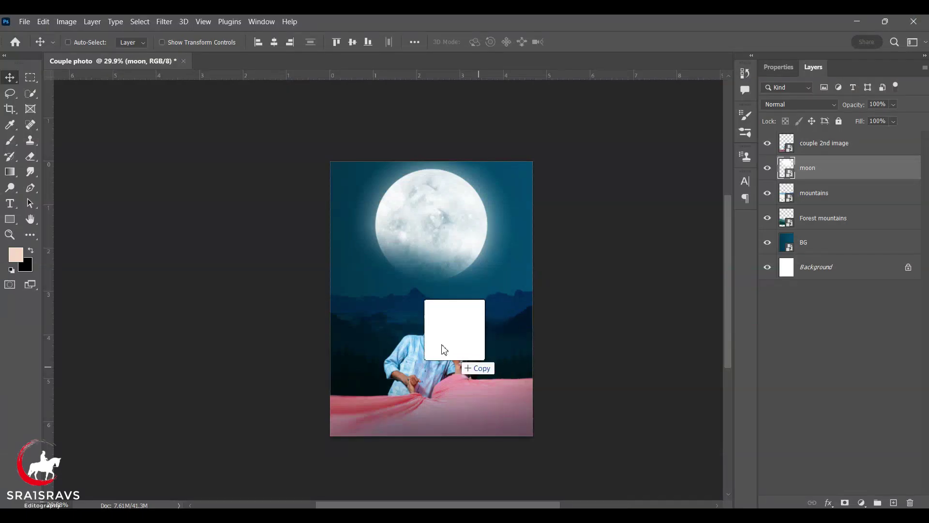
pyautogui.moveTo(635, 425); pyautogui.dragTo(443, 348)
pyautogui.moveTo(457, 300); pyautogui.dragTo(456, 350)
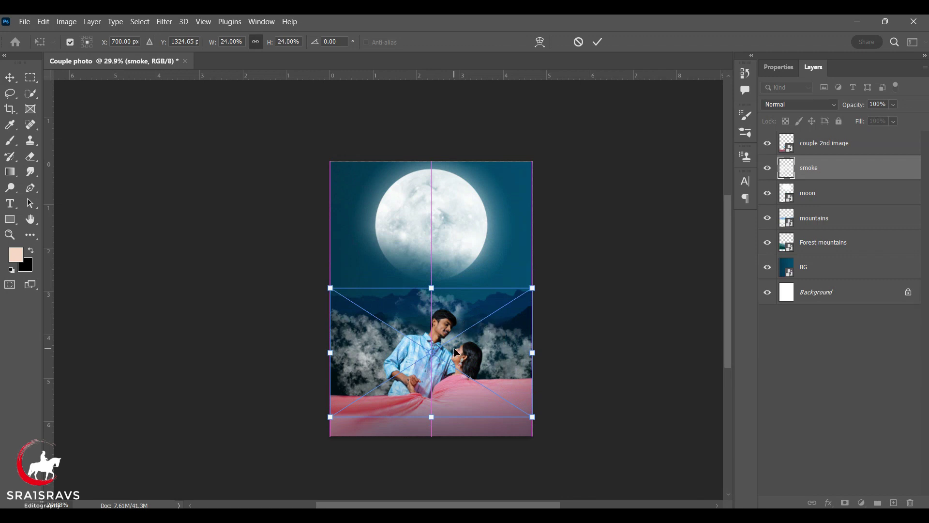
pyautogui.click(599, 44)
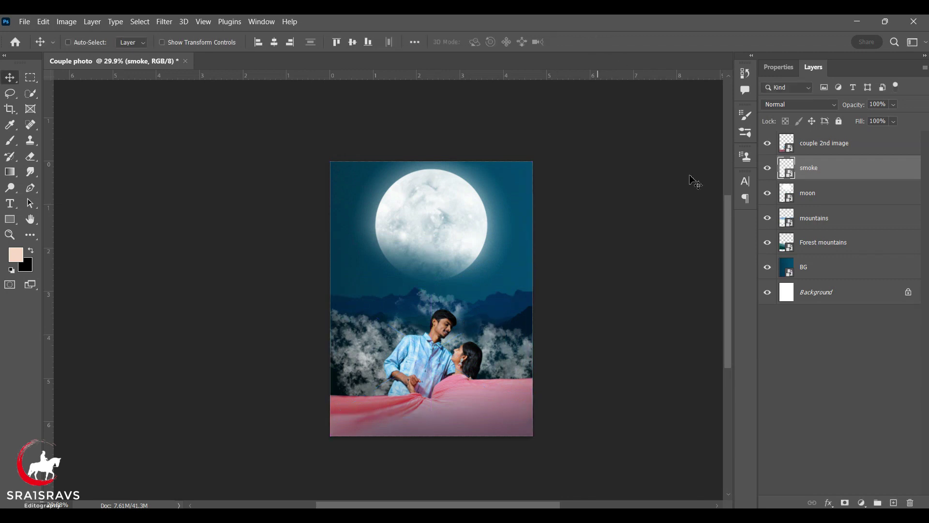
pyautogui.click(799, 105)
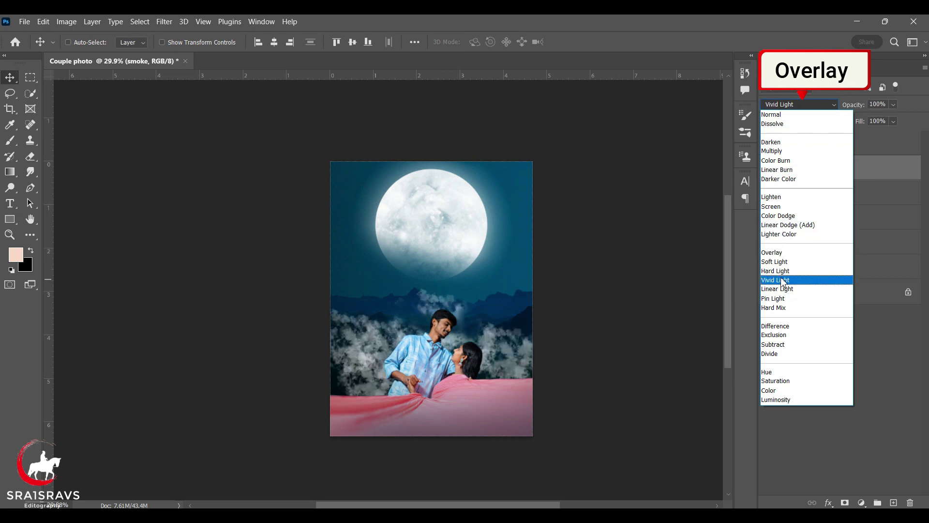
pyautogui.click(781, 252)
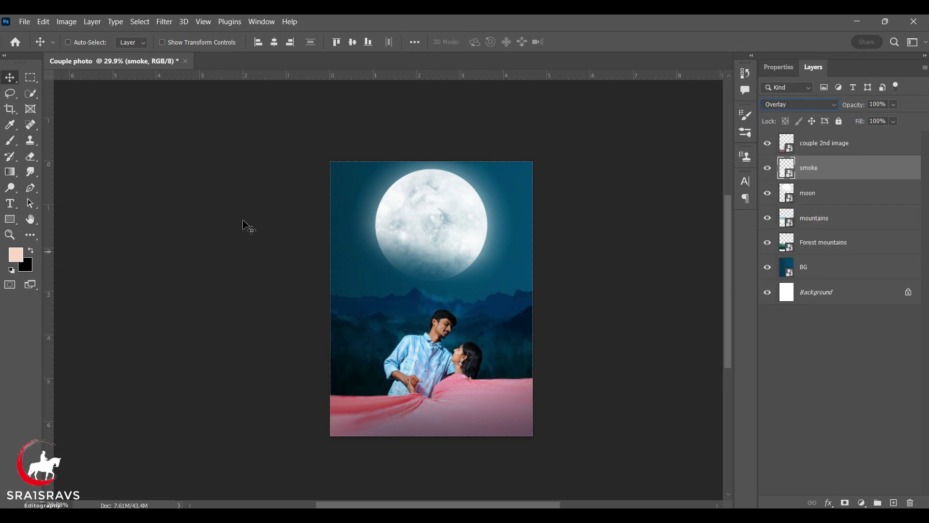
# - Place the white stoke image into the poster above the smoke layer
pyautogui.click(482, 426)
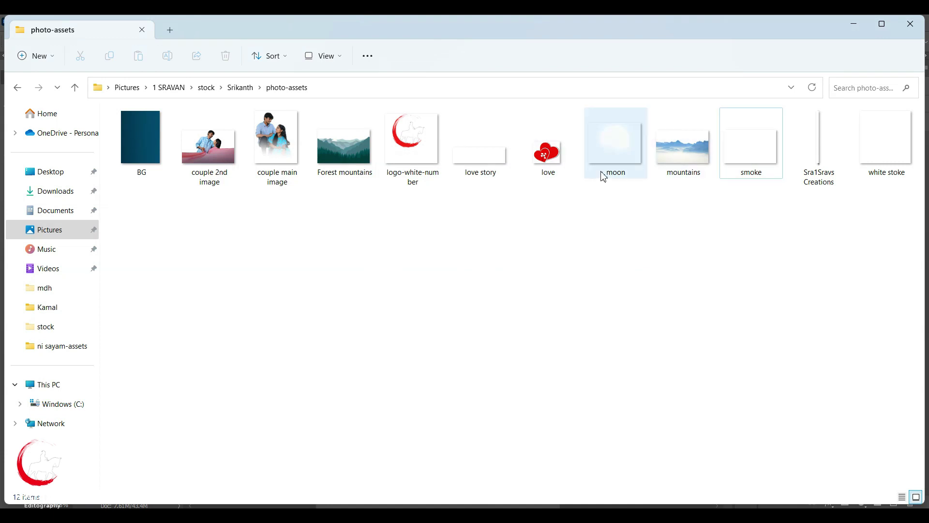
pyautogui.moveTo(882, 154)
pyautogui.mouseDown()
pyautogui.moveTo(603, 504)
pyautogui.moveTo(460, 321)
pyautogui.moveTo(460, 358)
pyautogui.mouseUp()
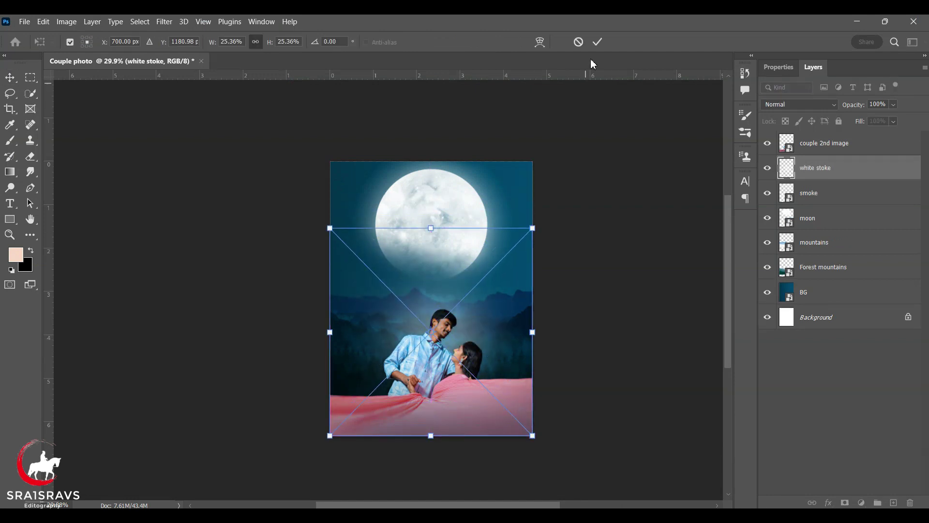
pyautogui.click(598, 42)
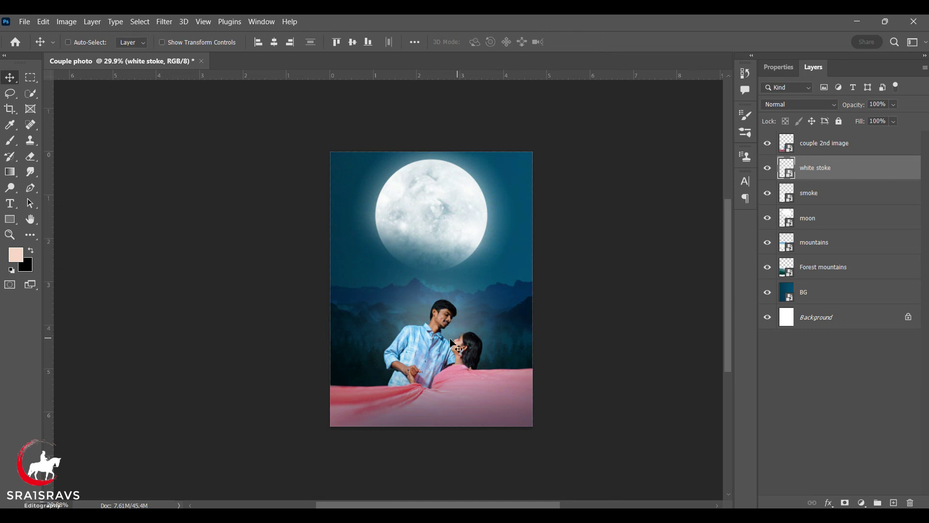
pyautogui.scroll(2, 460, 339)
pyautogui.scroll(-1, 460, 356)
pyautogui.scroll(-1, 460, 356)
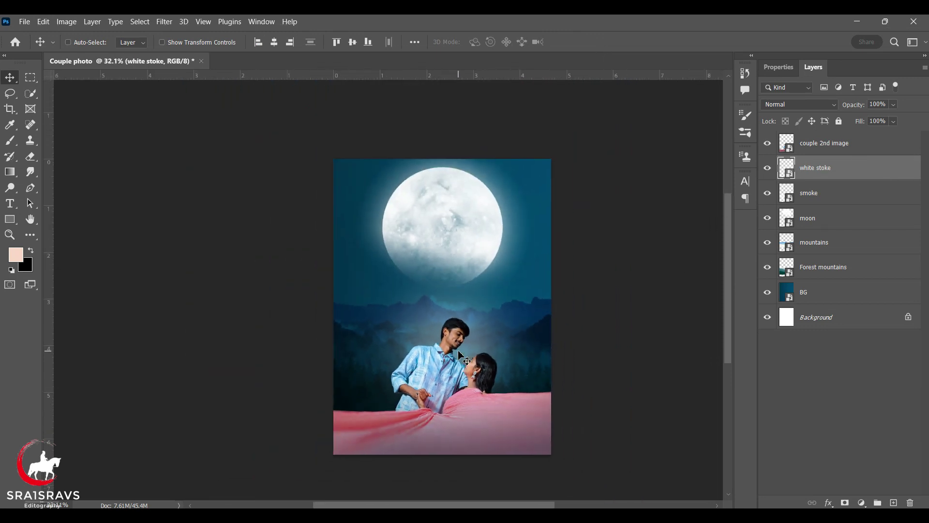
pyautogui.scroll(-1, 451, 309)
pyautogui.scroll(-2, 426, 252)
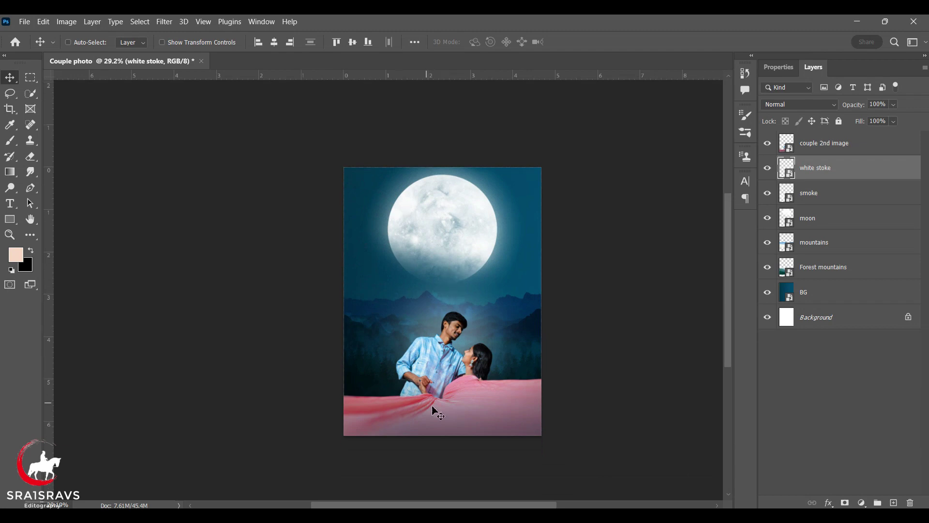
pyautogui.click(491, 464)
# - Place the couple main image and align it to the poster's top edge
pyautogui.moveTo(275, 145); pyautogui.dragTo(602, 504)
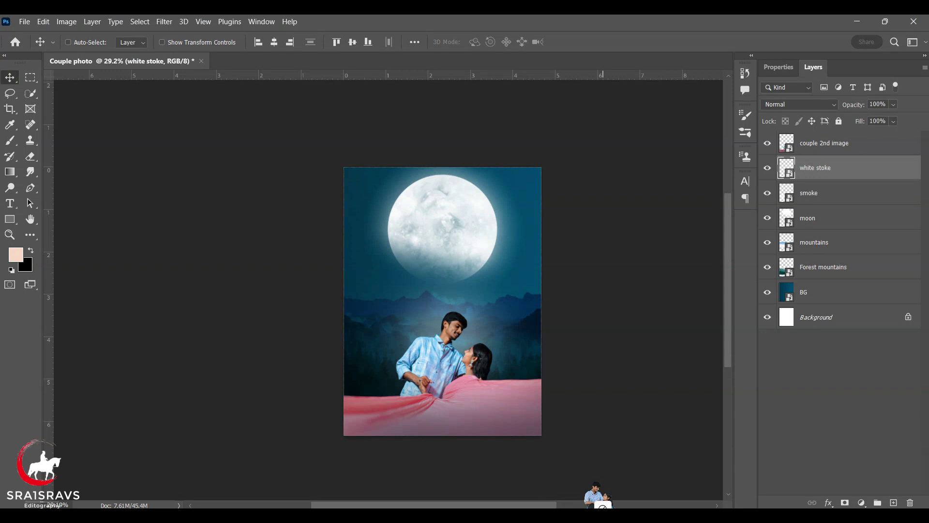
pyautogui.moveTo(602, 503); pyautogui.dragTo(454, 302)
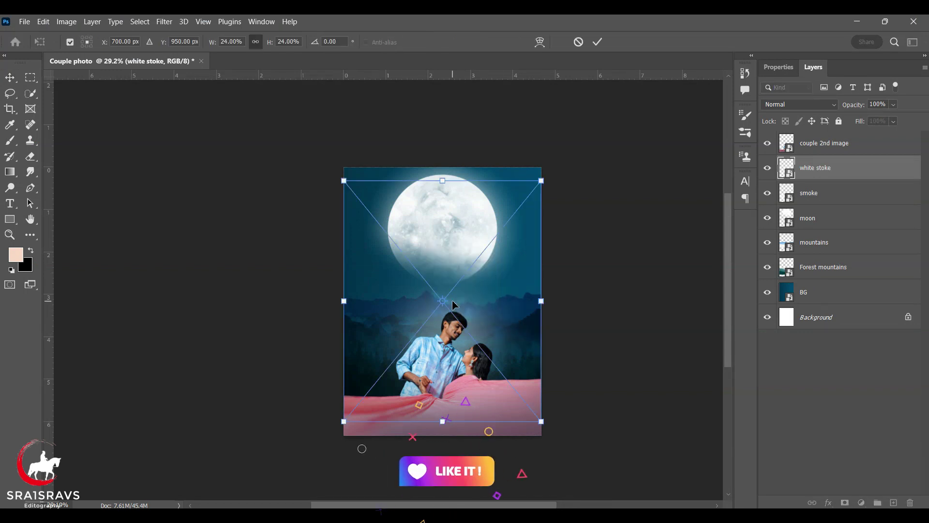
pyautogui.click(597, 43)
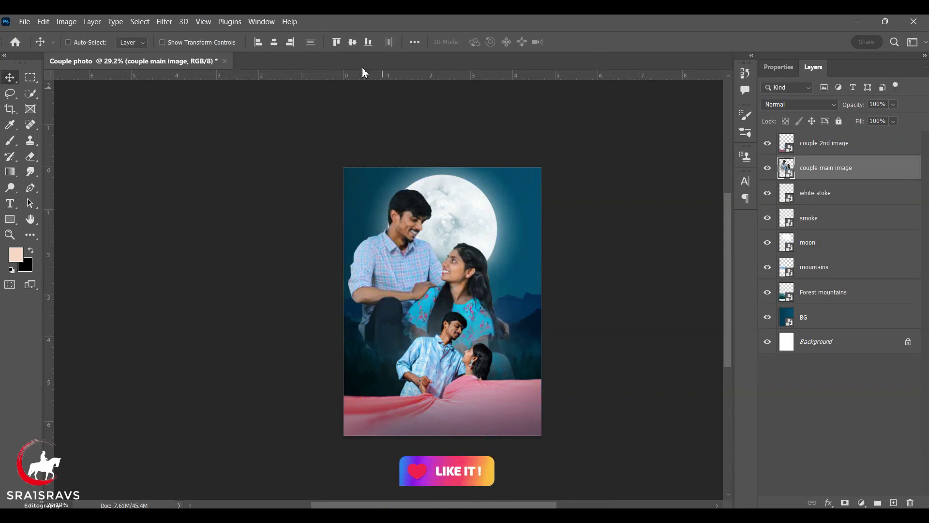
pyautogui.click(336, 42)
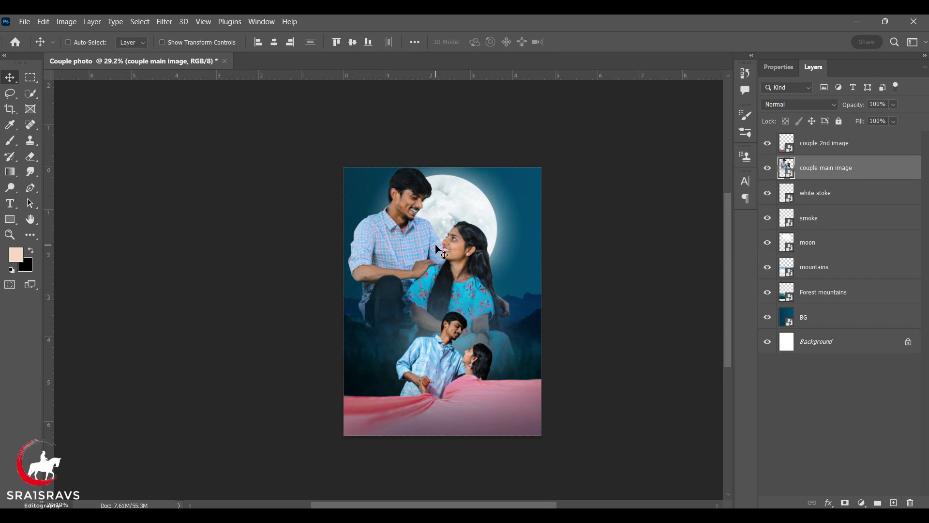
# - Fine-tune the couple main image position across the upper half
pyautogui.moveTo(408, 236); pyautogui.dragTo(412, 237)
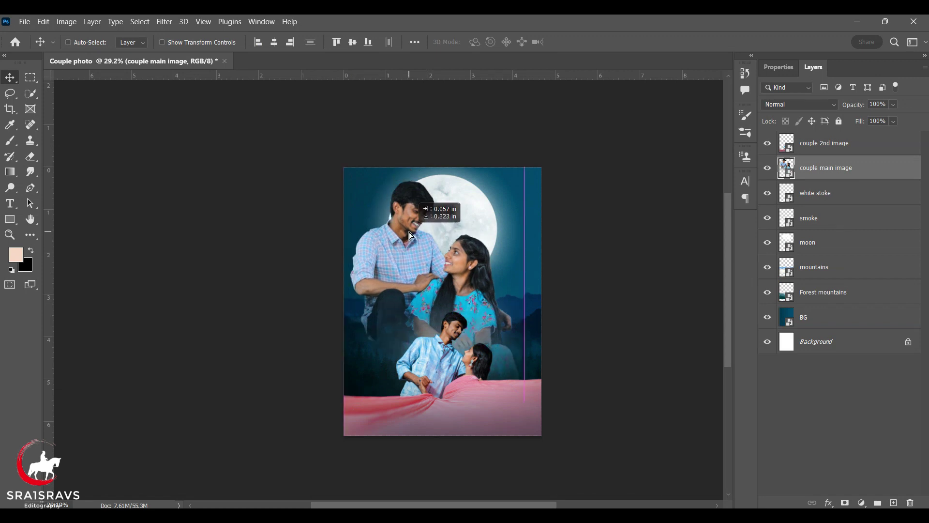
pyautogui.moveTo(408, 235); pyautogui.dragTo(404, 234)
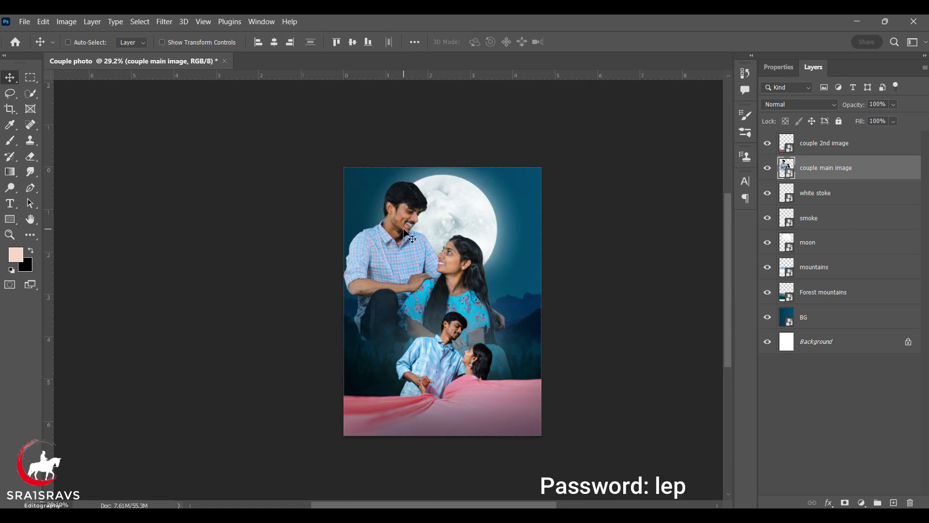
pyautogui.click(162, 42)
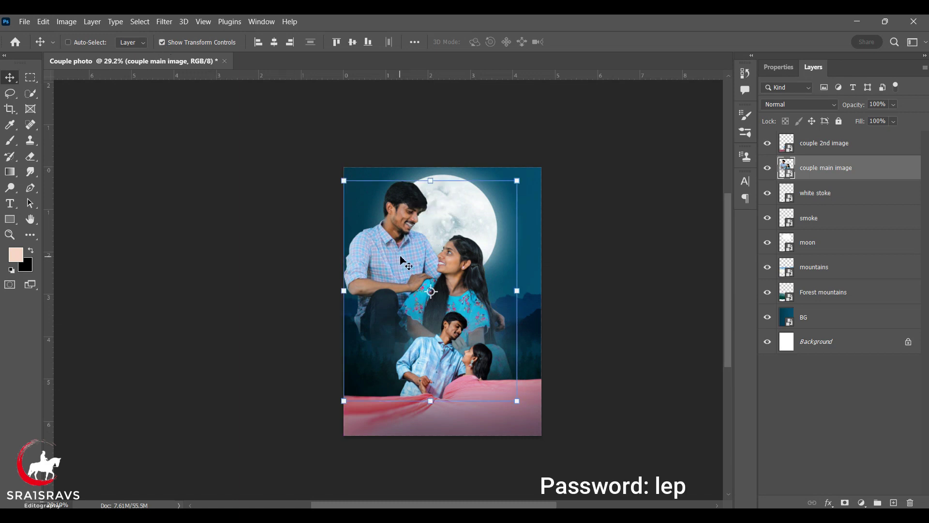
pyautogui.click(179, 43)
pyautogui.scroll(1, 440, 250)
pyautogui.scroll(1, 440, 251)
pyautogui.scroll(-2, 419, 224)
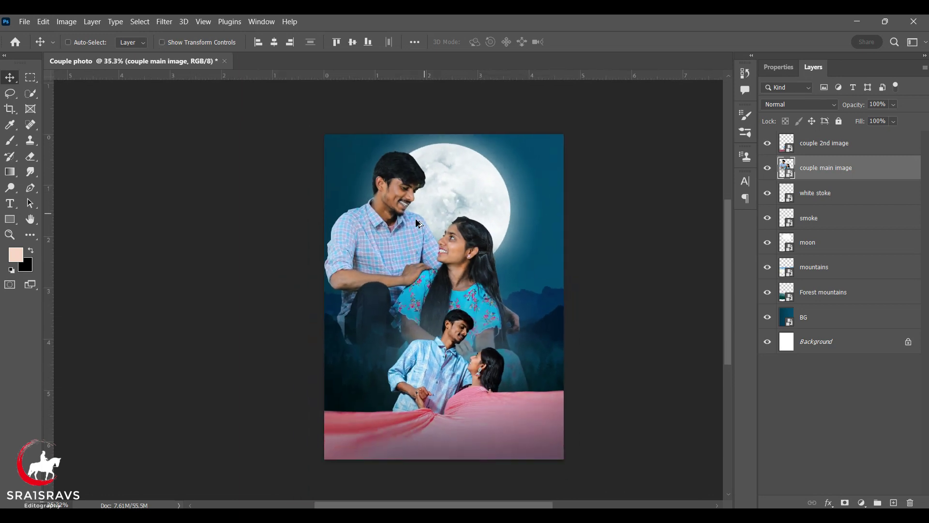
pyautogui.scroll(-2, 417, 224)
pyautogui.scroll(2, 388, 241)
pyautogui.moveTo(387, 237); pyautogui.dragTo(393, 237)
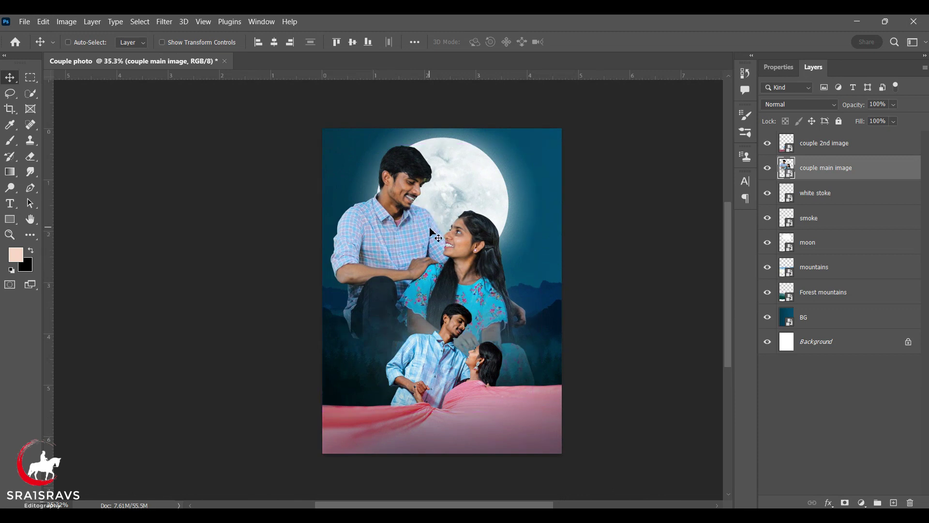
# - Add the Love story title, shrink it, and set it in the top-right corner
pyautogui.click(485, 467)
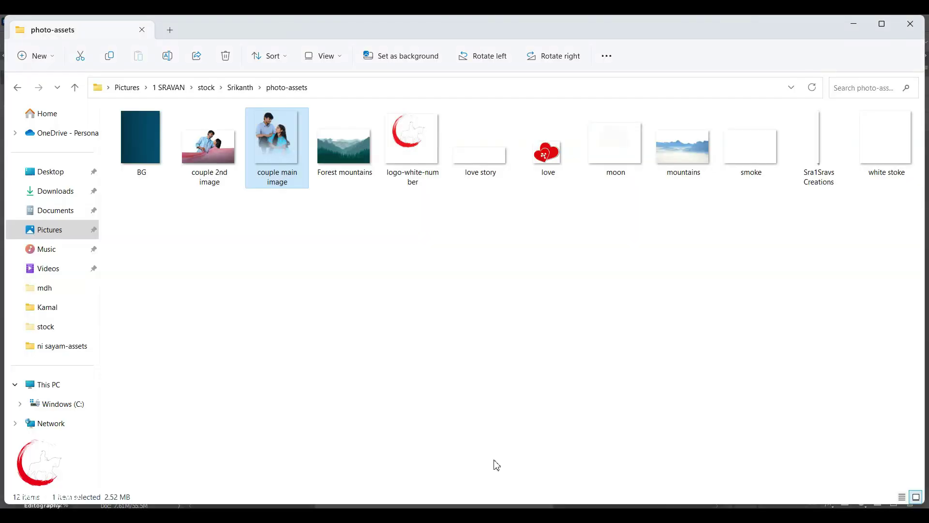
pyautogui.moveTo(483, 169); pyautogui.dragTo(526, 182)
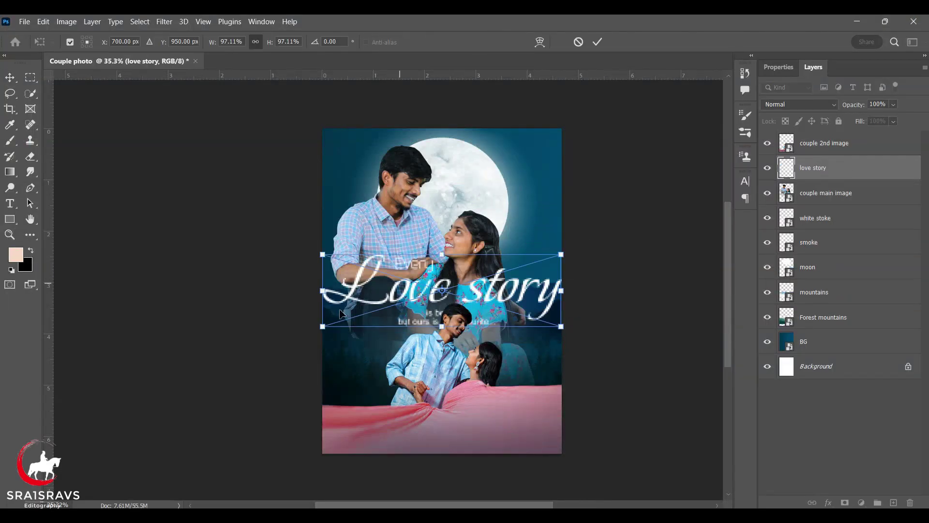
pyautogui.moveTo(323, 330)
pyautogui.mouseDown()
pyautogui.moveTo(500, 274)
pyautogui.moveTo(543, 154)
pyautogui.mouseUp()
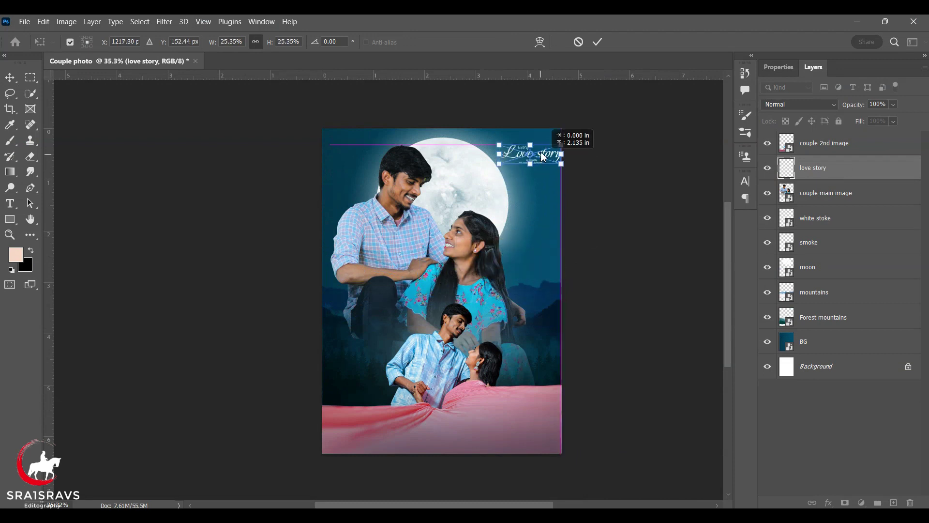
pyautogui.click(600, 43)
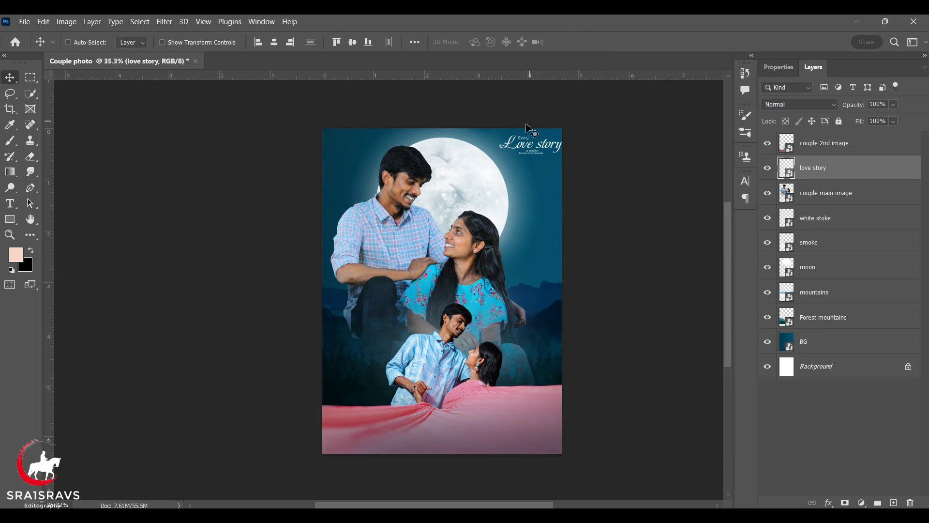
pyautogui.scroll(5, 567, 204)
pyautogui.scroll(3, 561, 174)
pyautogui.moveTo(561, 174); pyautogui.dragTo(560, 197)
pyautogui.scroll(-4, 566, 157)
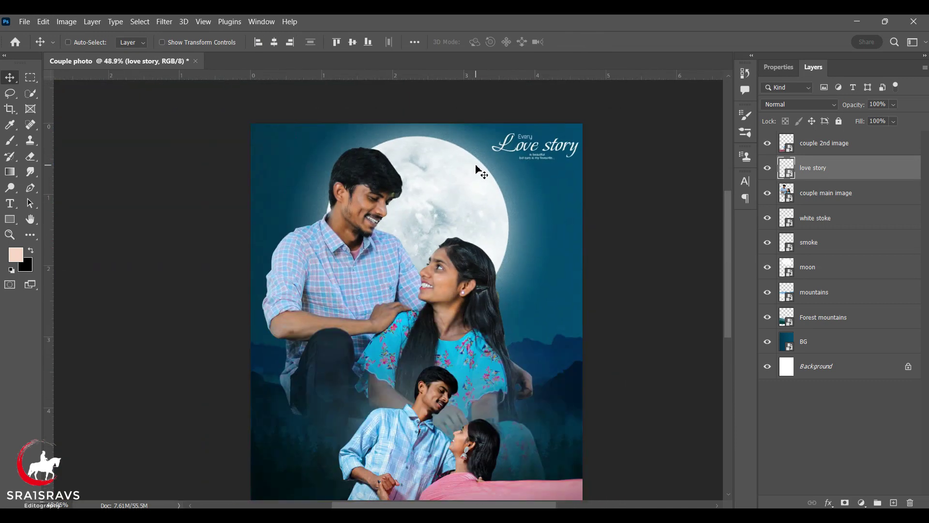
pyautogui.click(492, 462)
# - Add the red hearts, scaled down just above the word 'story'
pyautogui.moveTo(552, 160)
pyautogui.mouseDown()
pyautogui.moveTo(546, 451)
pyautogui.moveTo(554, 159)
pyautogui.mouseUp()
pyautogui.moveTo(426, 315); pyautogui.dragTo(562, 153)
pyautogui.scroll(3, 563, 153)
pyautogui.scroll(2, 541, 260)
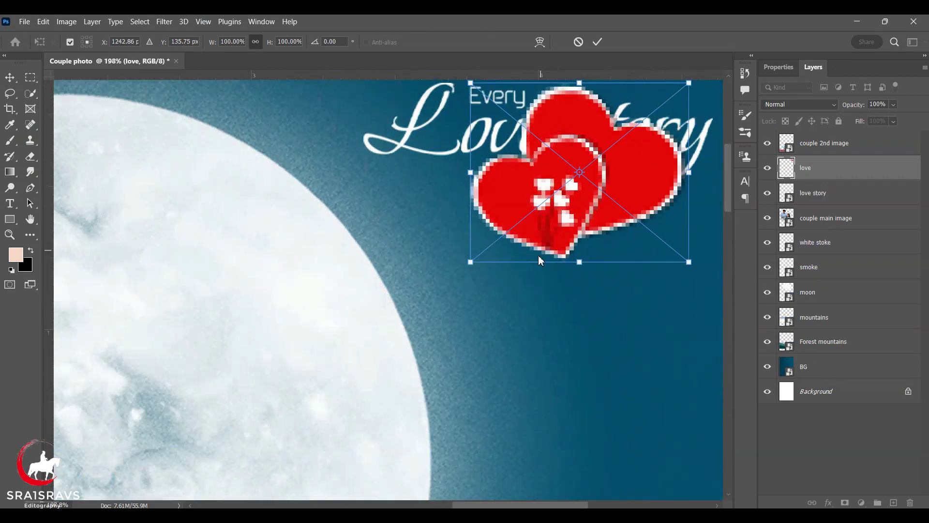
pyautogui.moveTo(728, 202); pyautogui.dragTo(726, 213)
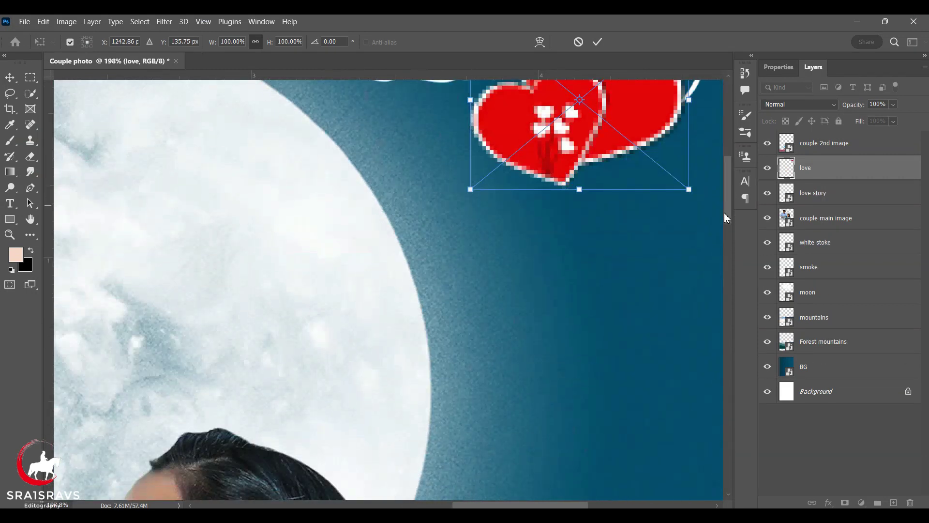
pyautogui.moveTo(544, 506); pyautogui.dragTo(594, 507)
pyautogui.scroll(2, 314, 291)
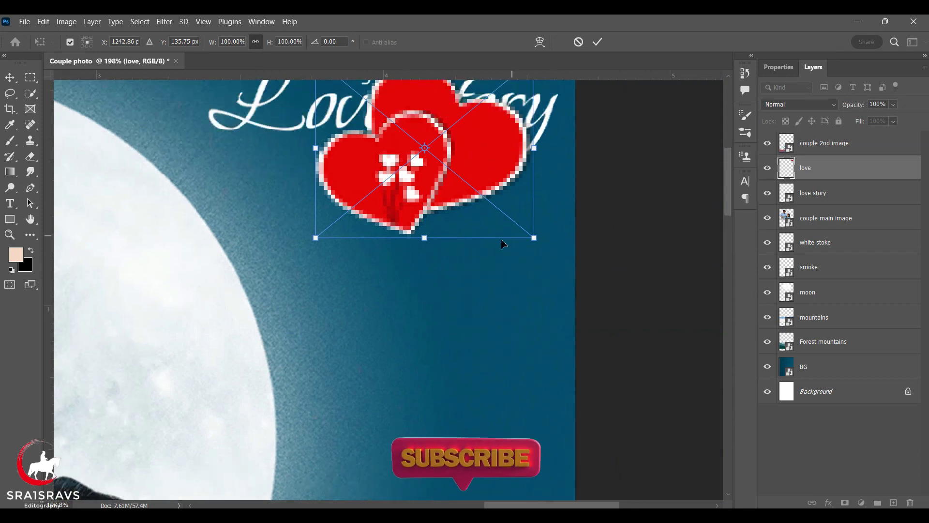
pyautogui.moveTo(316, 238)
pyautogui.mouseDown()
pyautogui.moveTo(398, 255)
pyautogui.moveTo(502, 198)
pyautogui.moveTo(453, 173)
pyautogui.mouseUp()
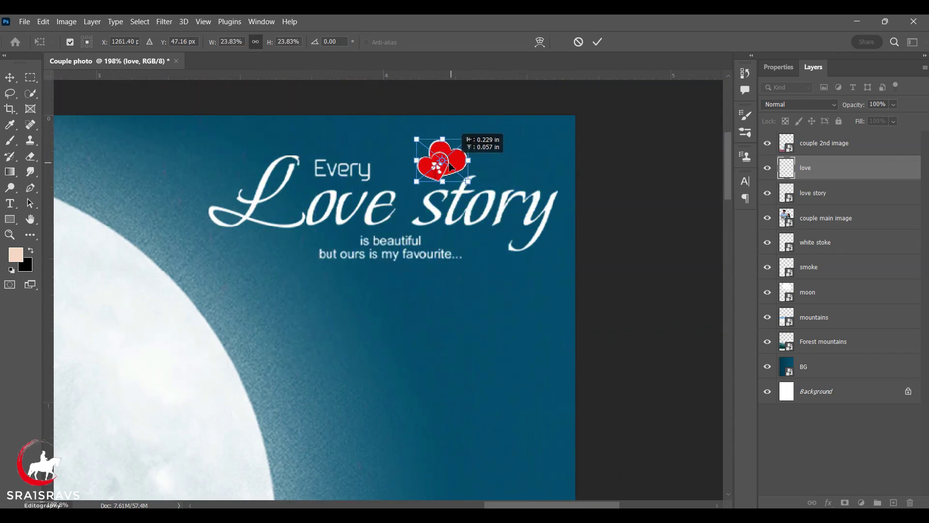
pyautogui.click(601, 43)
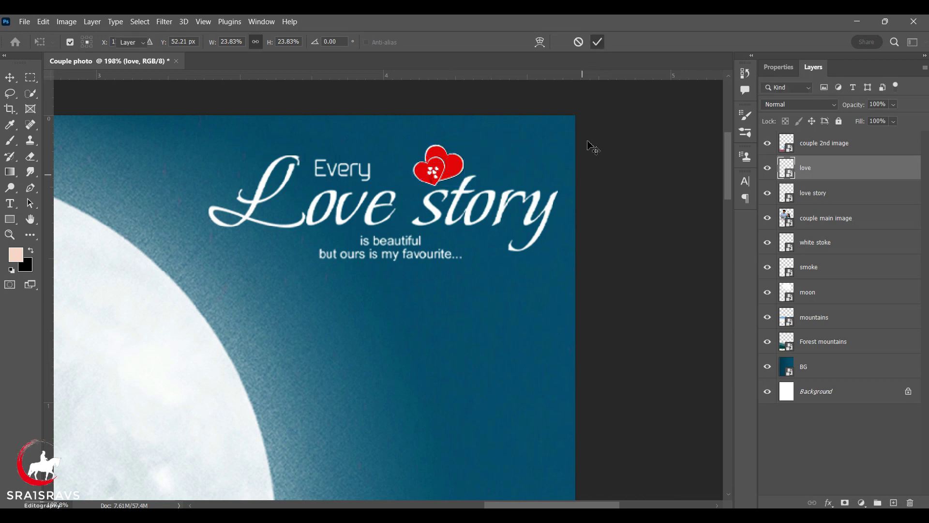
# - Fit the whole poster in the window to review the title group
pyautogui.hotkey('ctrl', '0')
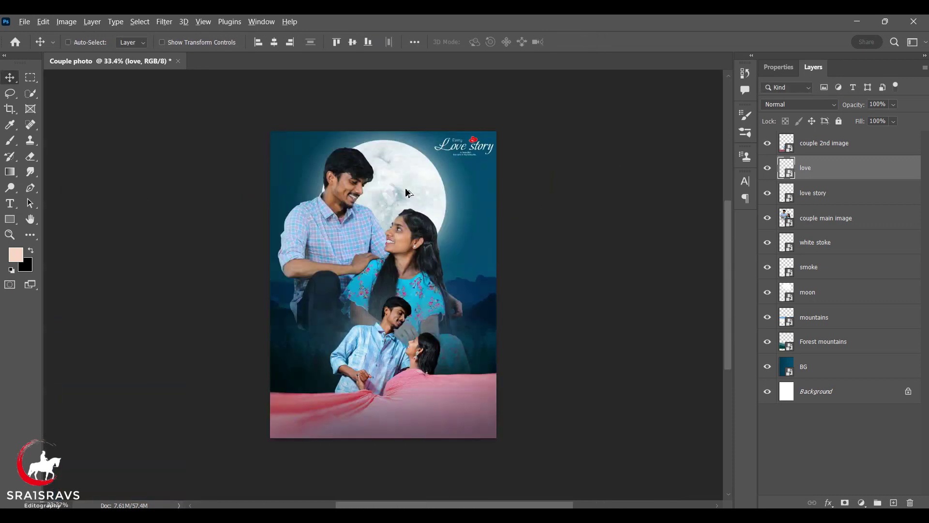
pyautogui.scroll(2, 409, 196)
pyautogui.scroll(-1, 413, 201)
pyautogui.scroll(-1, 417, 203)
pyautogui.scroll(1, 420, 207)
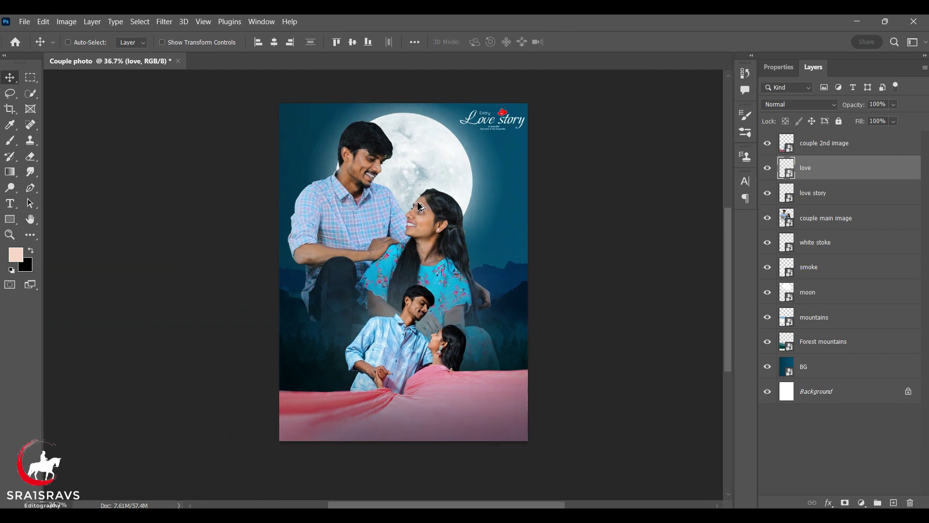
pyautogui.scroll(-1, 430, 220)
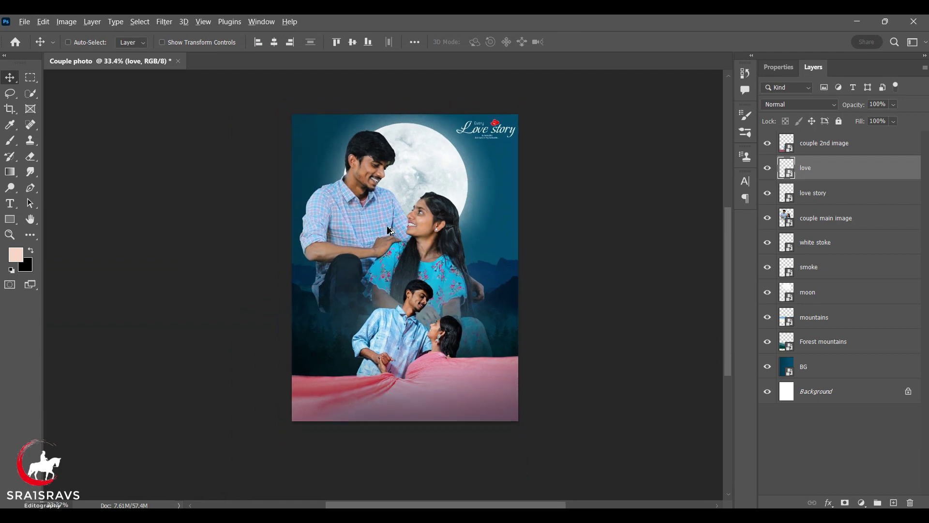
pyautogui.scroll(-1, 499, 237)
pyautogui.scroll(2, 432, 238)
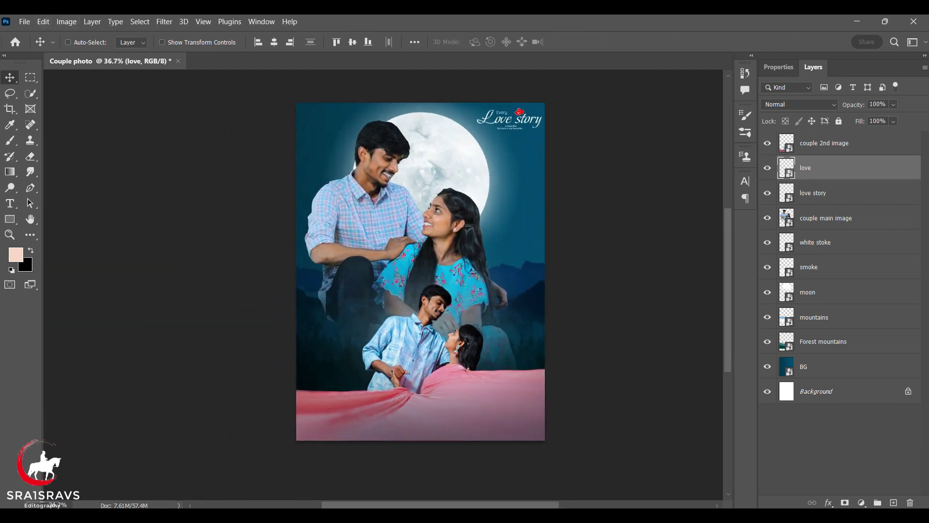
pyautogui.hotkey('alt', 'Tab')
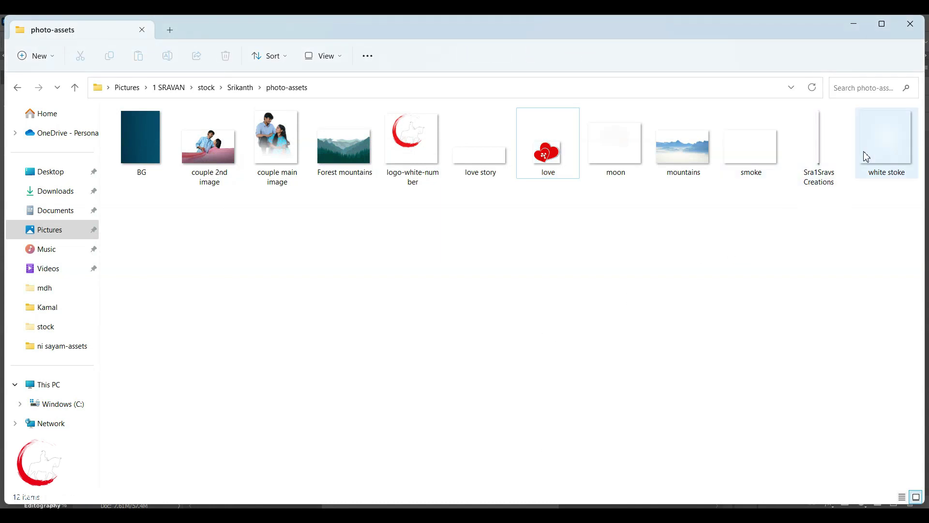
# - Add the logo-white-number graphic at about 28% in the lower-left corner
pyautogui.moveTo(425, 149); pyautogui.dragTo(352, 351)
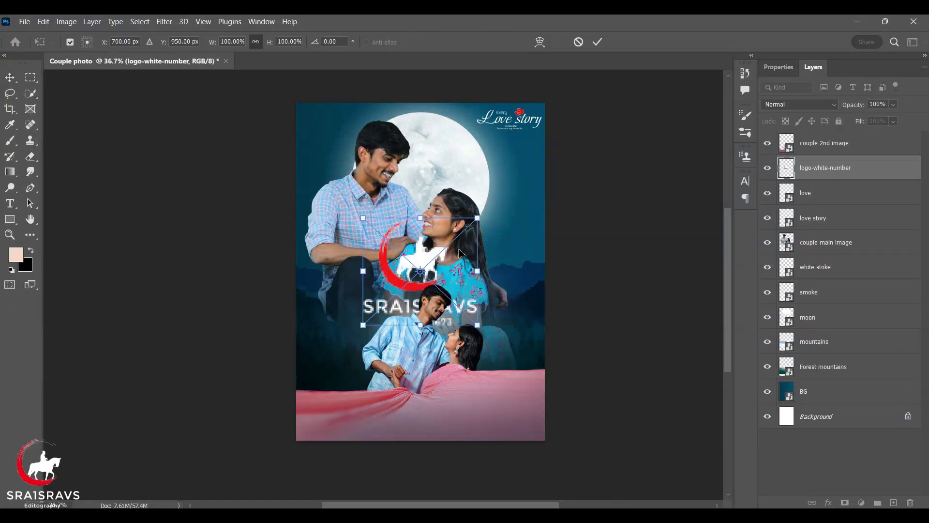
pyautogui.moveTo(478, 222); pyautogui.dragTo(342, 345)
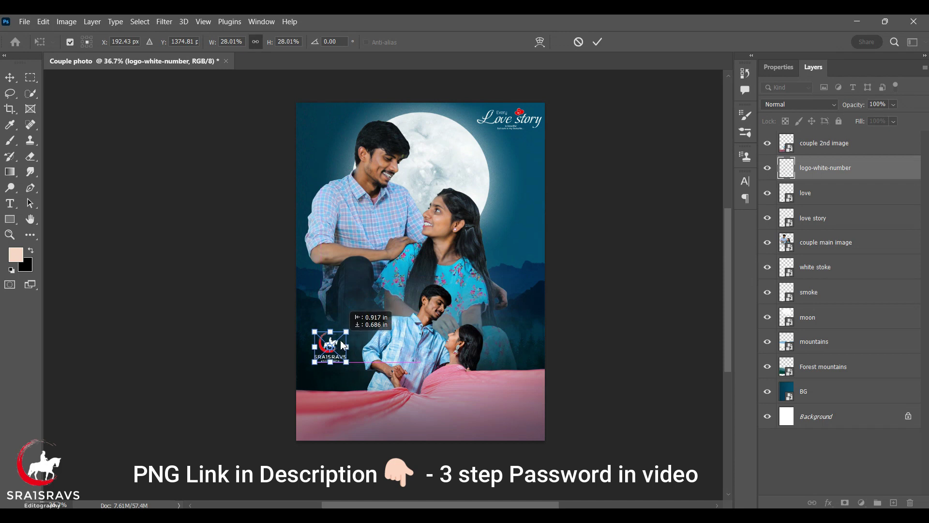
pyautogui.press('Return')
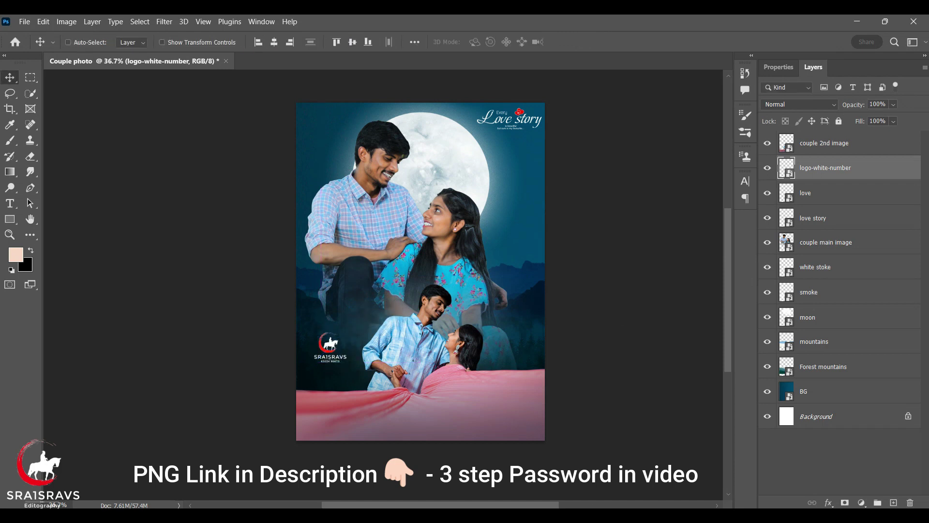
pyautogui.click(484, 484)
pyautogui.moveTo(819, 146)
pyautogui.mouseDown()
pyautogui.moveTo(709, 326)
pyautogui.moveTo(536, 248)
pyautogui.mouseUp()
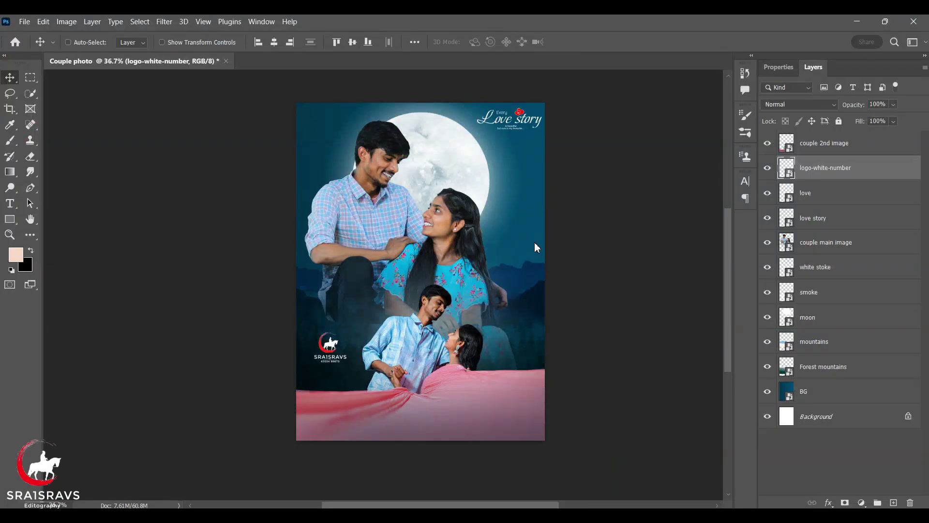
# - Shrink the studio credits graphic and set it down the right edge
pyautogui.moveTo(414, 104)
pyautogui.mouseDown()
pyautogui.moveTo(454, 360)
pyautogui.moveTo(541, 208)
pyautogui.moveTo(510, 140)
pyautogui.mouseUp()
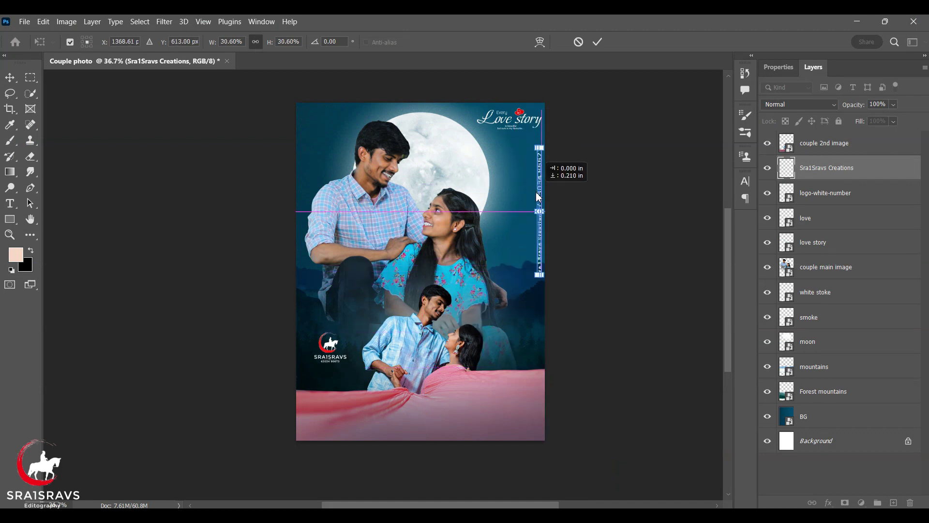
pyautogui.moveTo(541, 179); pyautogui.dragTo(536, 199)
# - Commit the credits' placement and add a new empty layer above the top couple layer
pyautogui.press('Return')
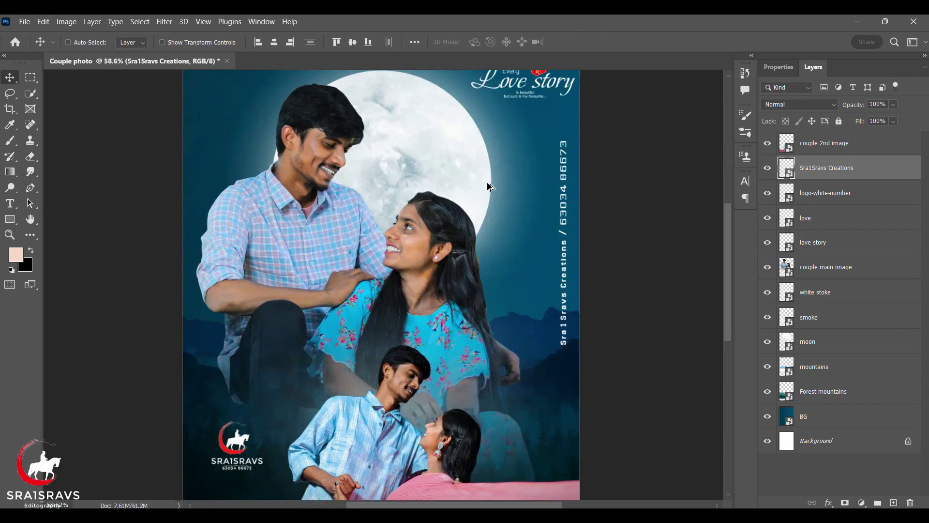
pyautogui.hotkey('alt', ']')
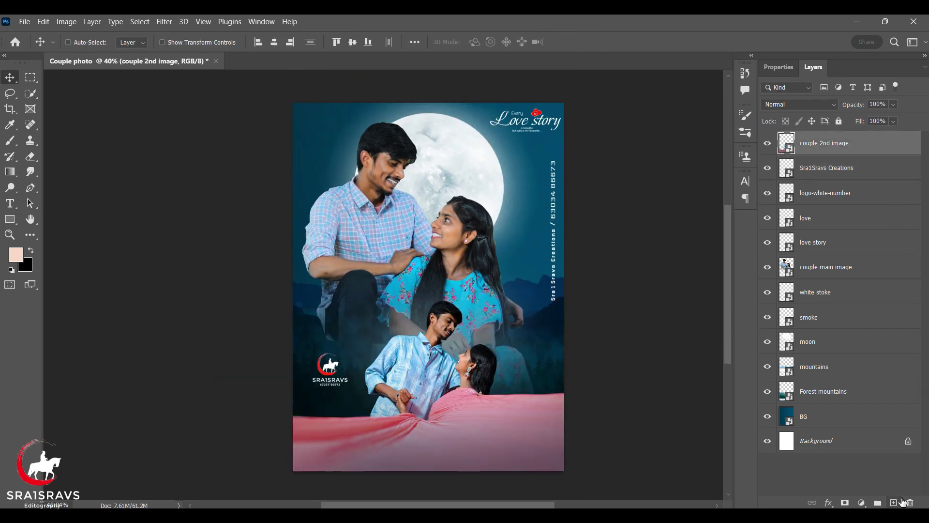
pyautogui.click(895, 503)
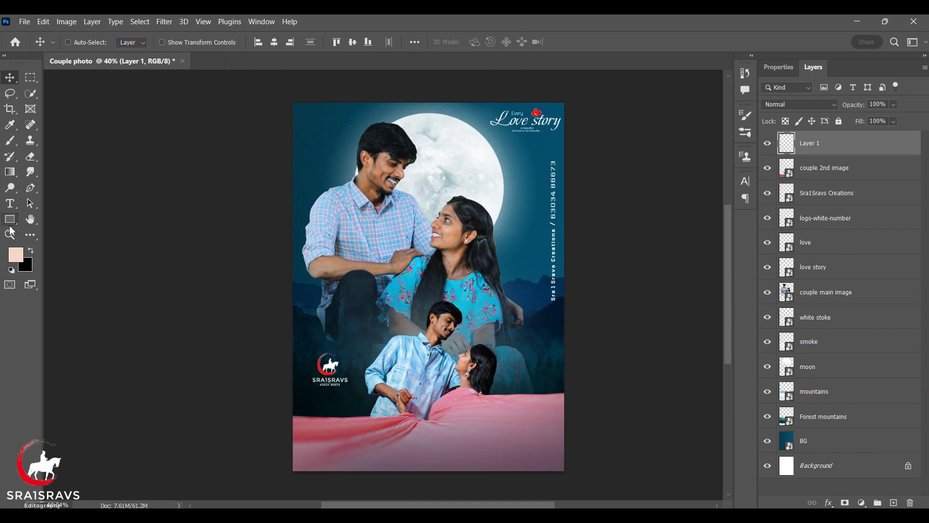
# - Set the foreground to white #ffffff and draw a rectangle covering the whole 1401 × 1898 px poster
pyautogui.click(15, 259)
pyautogui.write('ffffff')
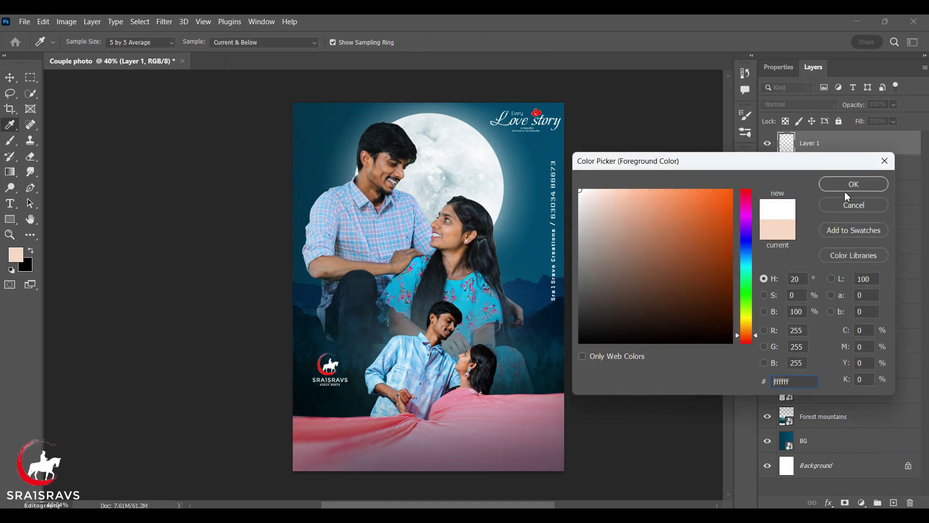
pyautogui.click(853, 184)
pyautogui.click(10, 219)
pyautogui.moveTo(293, 99); pyautogui.dragTo(562, 468)
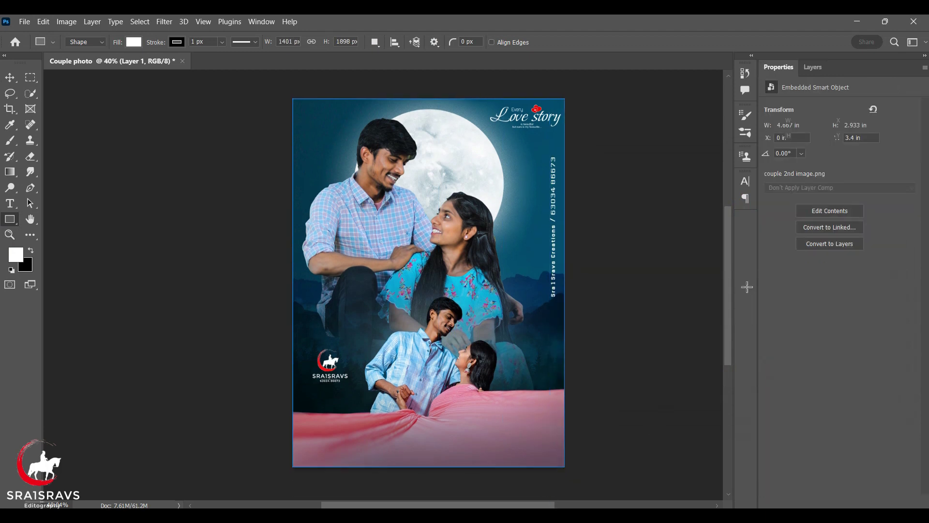
# - Give the rectangle no fill and a white outline
pyautogui.click(803, 194)
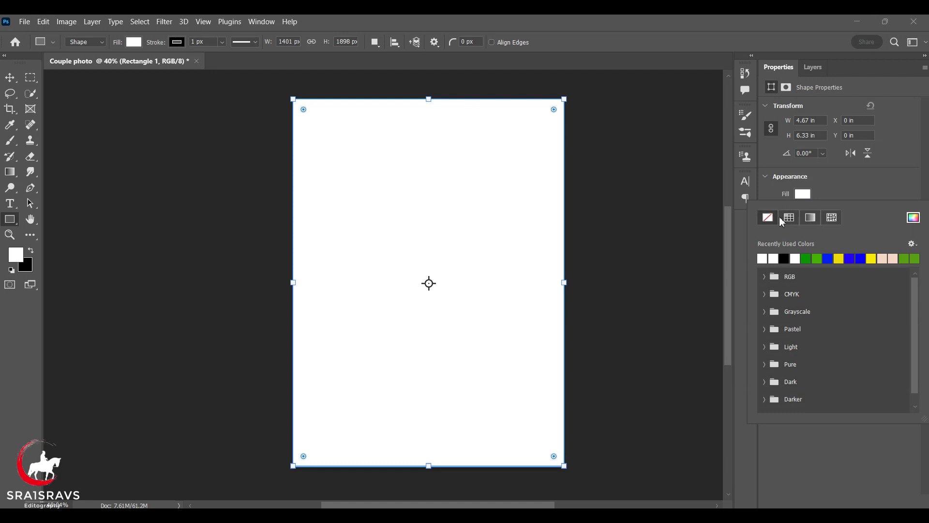
pyautogui.click(778, 219)
pyautogui.click(803, 212)
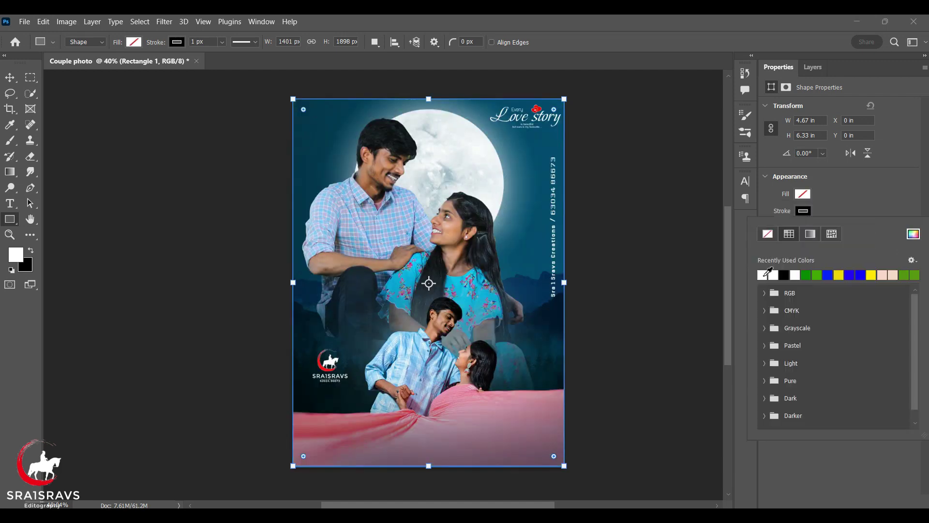
pyautogui.click(768, 274)
pyautogui.click(831, 206)
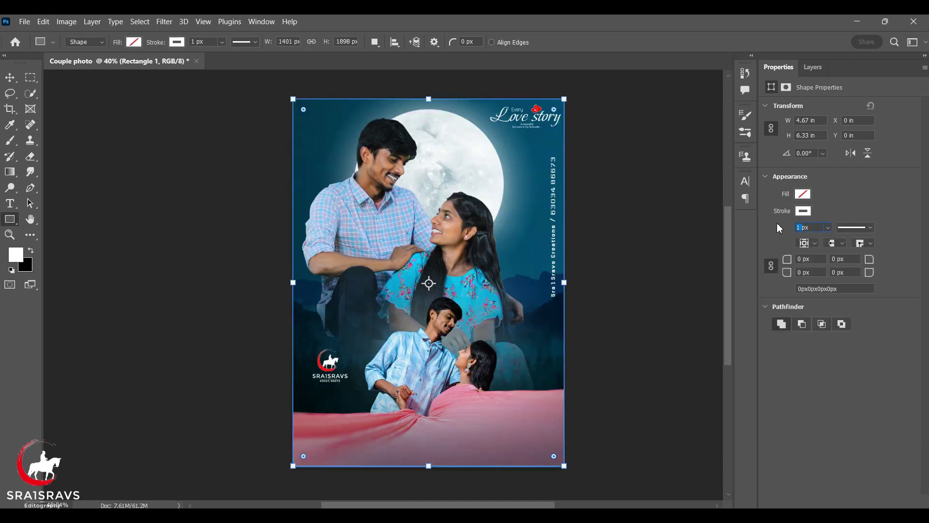
pyautogui.write('3')
# - Confirm the frame's 3 px stroke width and switch to the Move tool
pyautogui.click(809, 76)
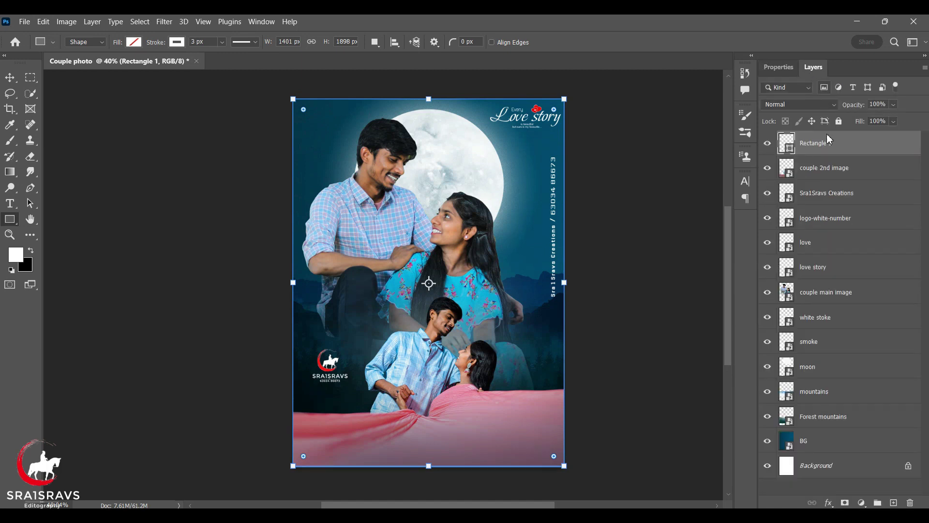
pyautogui.press('v')
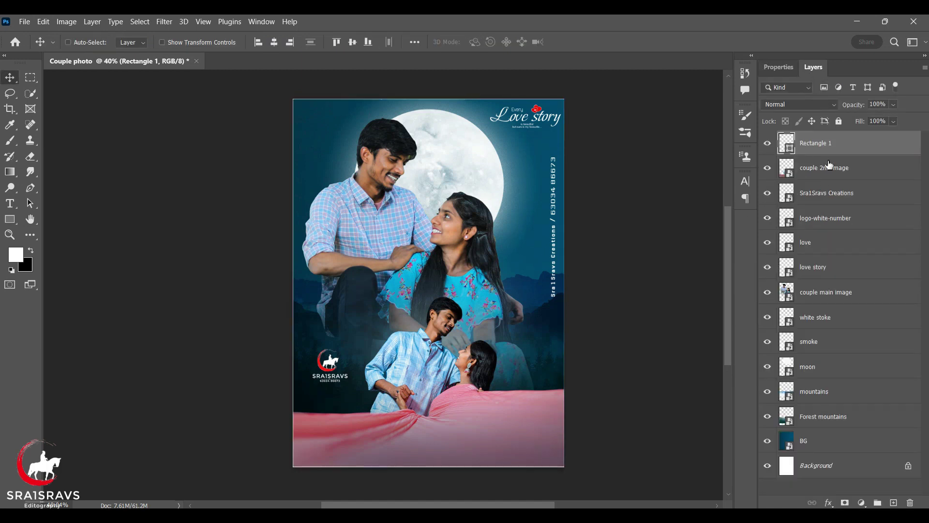
pyautogui.click(784, 72)
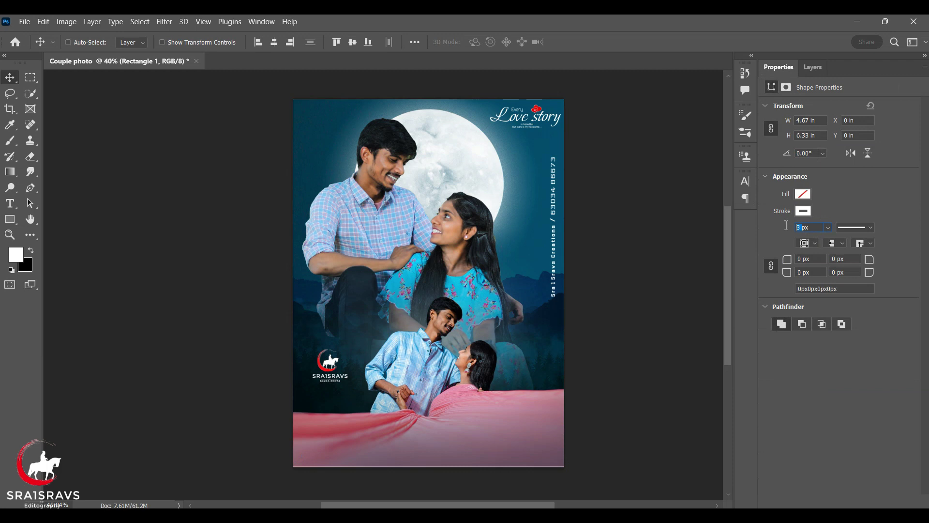
pyautogui.click(810, 70)
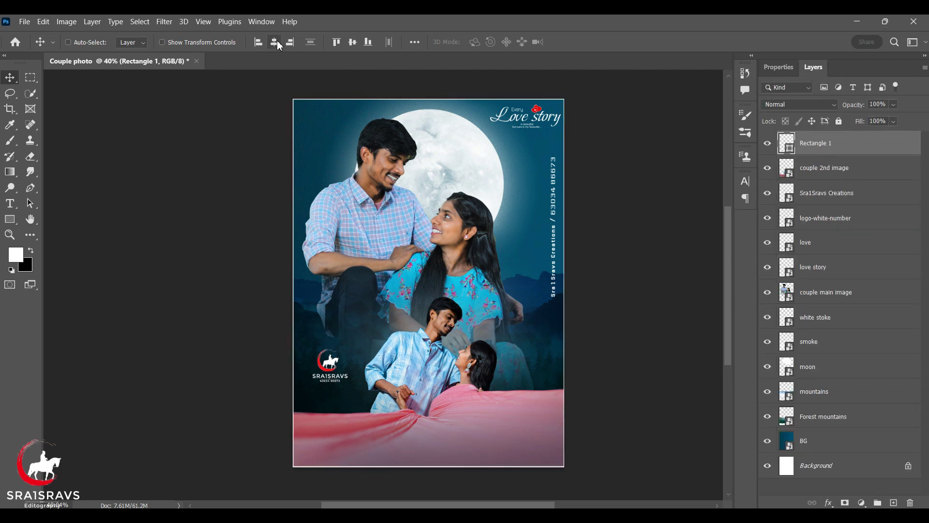
pyautogui.scroll(3, 409, 126)
pyautogui.scroll(-2, 426, 242)
pyautogui.scroll(4, 435, 343)
pyautogui.scroll(-1, 437, 344)
pyautogui.scroll(-2, 422, 307)
pyautogui.scroll(-2, 422, 307)
pyautogui.scroll(-1, 424, 316)
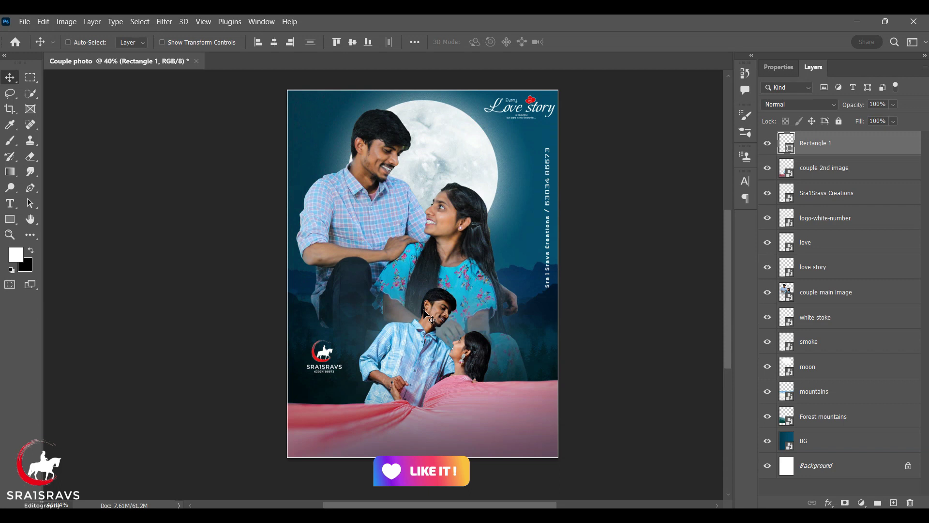
pyautogui.scroll(-1, 425, 316)
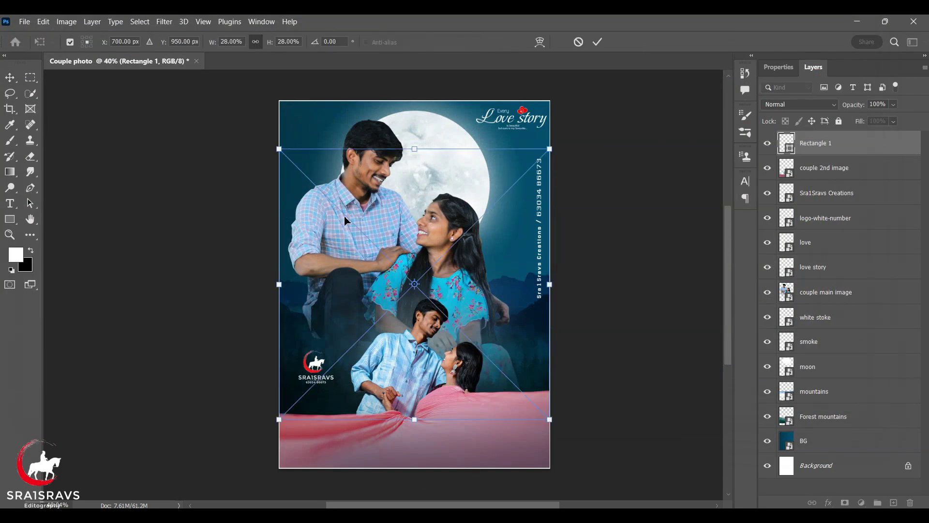
# - Scale the Happy Anniversary graphic to 7.81% and commit it beside the moon below the title
pyautogui.moveTo(280, 419)
pyautogui.mouseDown()
pyautogui.moveTo(426, 270)
pyautogui.moveTo(482, 229)
pyautogui.mouseUp()
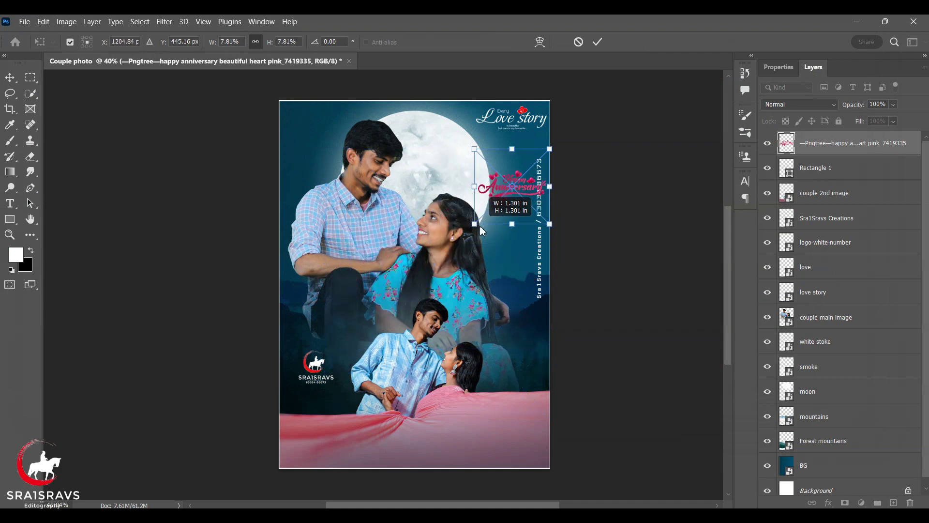
pyautogui.moveTo(526, 186); pyautogui.dragTo(500, 162)
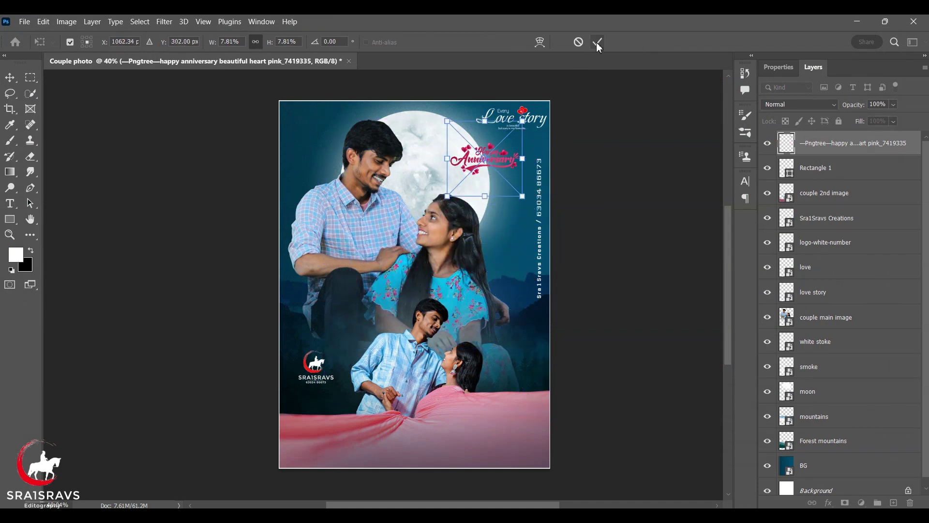
pyautogui.press('Return')
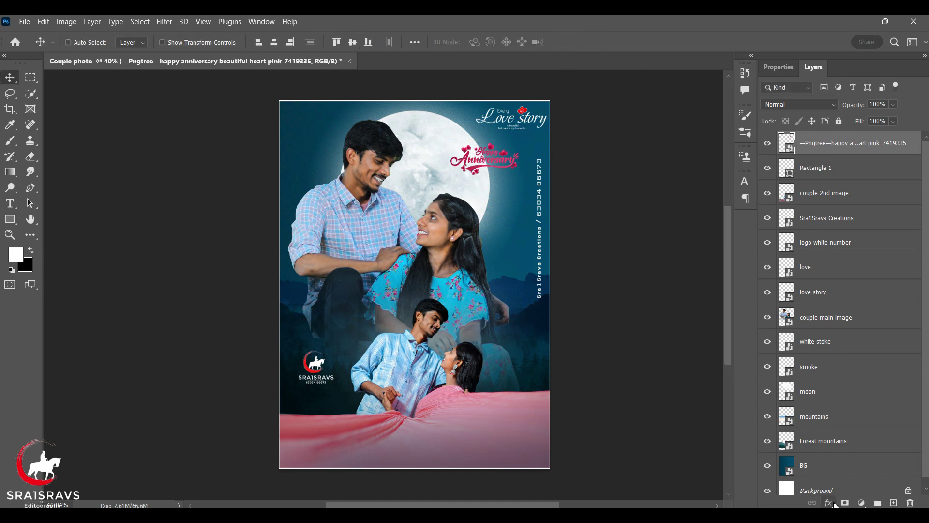
pyautogui.click(829, 502)
# - Apply a white Outer Glow at 100% opacity and 32 px size to the Happy Anniversary graphic
pyautogui.click(851, 484)
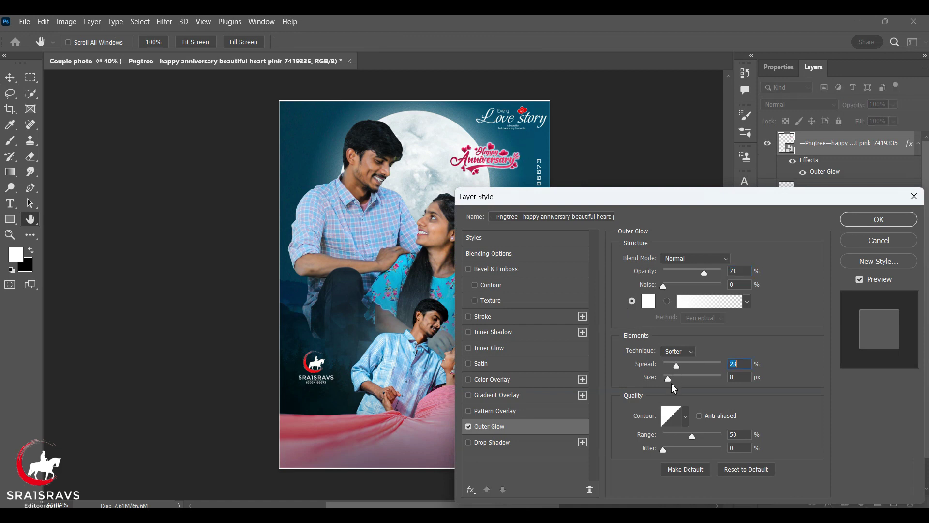
pyautogui.moveTo(674, 379); pyautogui.dragTo(675, 378)
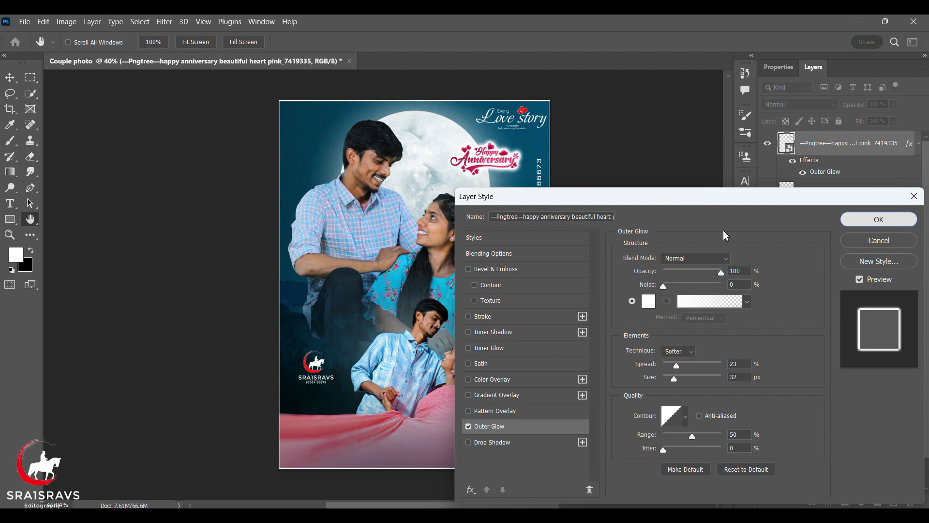
pyautogui.click(879, 219)
pyautogui.moveTo(514, 202); pyautogui.dragTo(507, 247)
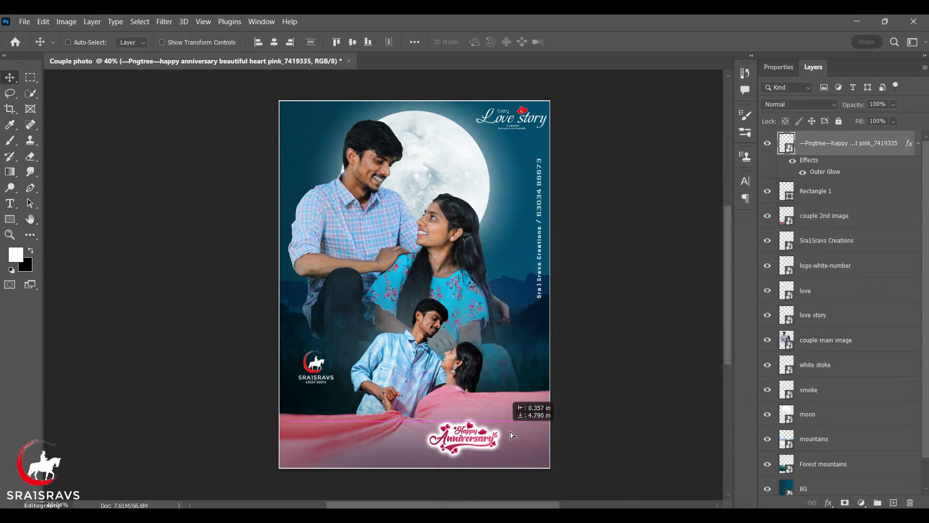
# - Move the glowing Happy Anniversary graphic back up beside the moon
pyautogui.moveTo(507, 248); pyautogui.dragTo(502, 111)
pyautogui.scroll(3, 391, 166)
pyautogui.scroll(2, 390, 166)
pyautogui.scroll(-2, 522, 168)
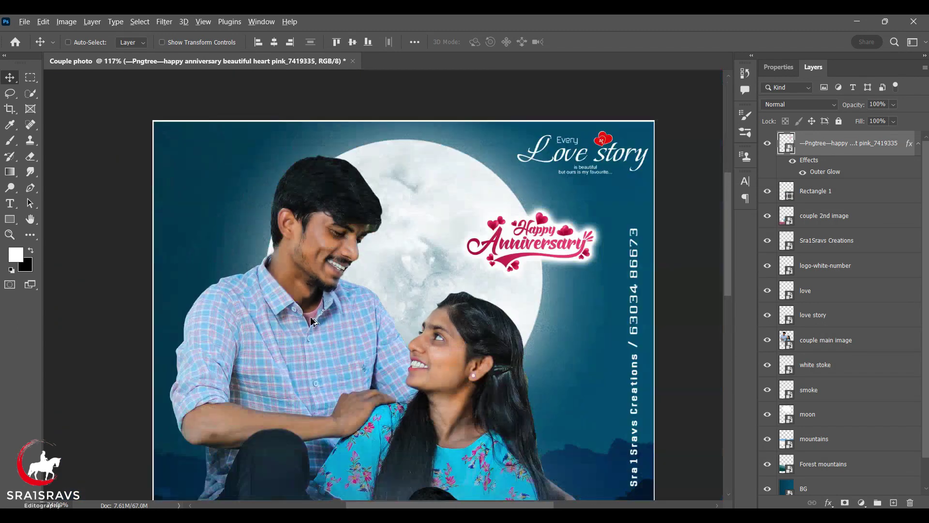
pyautogui.scroll(-2, 521, 168)
pyautogui.scroll(-2, 521, 168)
pyautogui.scroll(2, 522, 168)
pyautogui.scroll(-2, 521, 168)
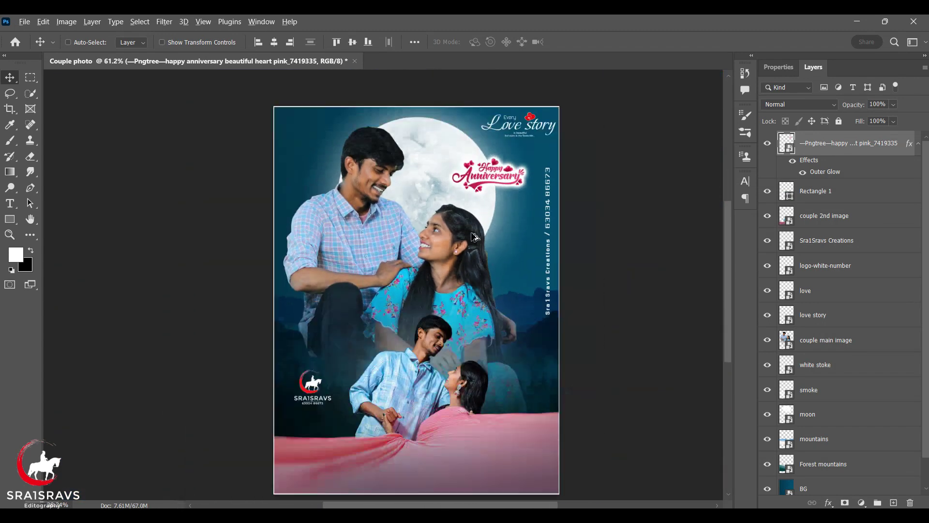
pyautogui.scroll(-3, 426, 208)
pyautogui.scroll(3, 459, 209)
pyautogui.scroll(2, 459, 210)
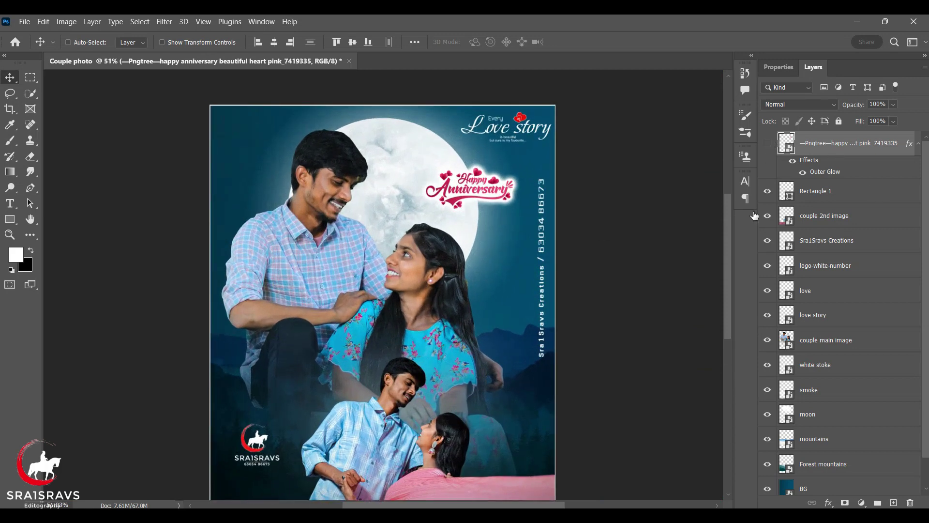
pyautogui.scroll(-3, 434, 223)
pyautogui.scroll(1, 435, 222)
pyautogui.scroll(-1, 434, 223)
pyautogui.scroll(1, 434, 223)
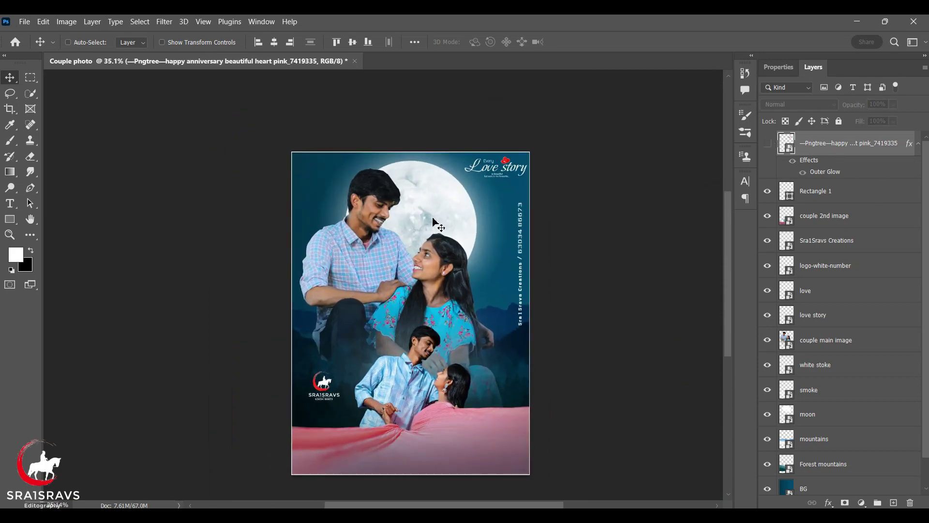
pyautogui.scroll(-1, 434, 222)
pyautogui.scroll(1, 434, 218)
pyautogui.scroll(-1, 435, 213)
pyautogui.scroll(-2, 436, 206)
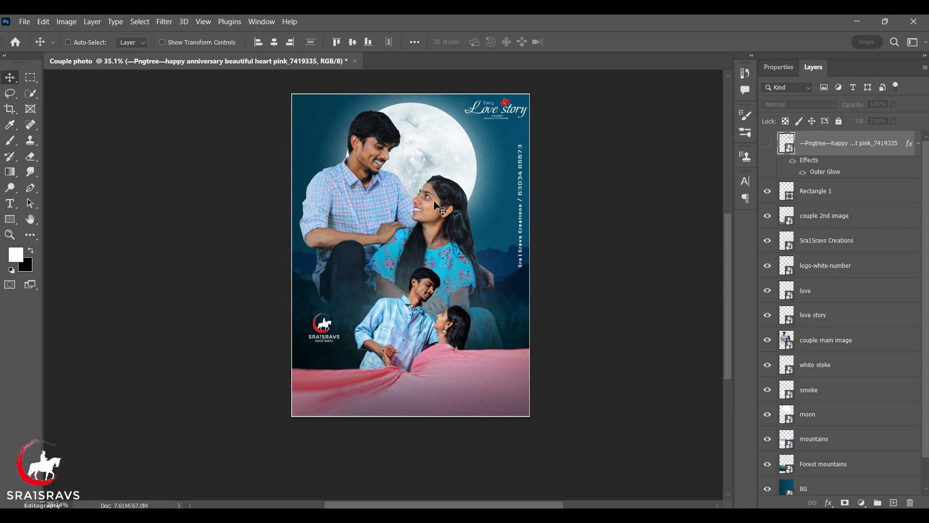
# - Zoom and pan around to review the whole framed couple poster
pyautogui.scroll(2, 421, 124)
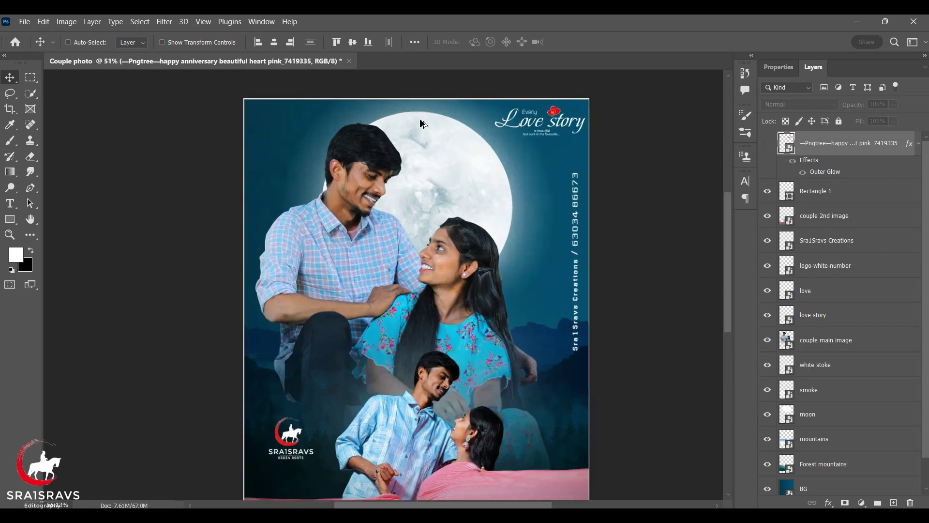
pyautogui.scroll(2, 421, 123)
pyautogui.scroll(-1, 421, 155)
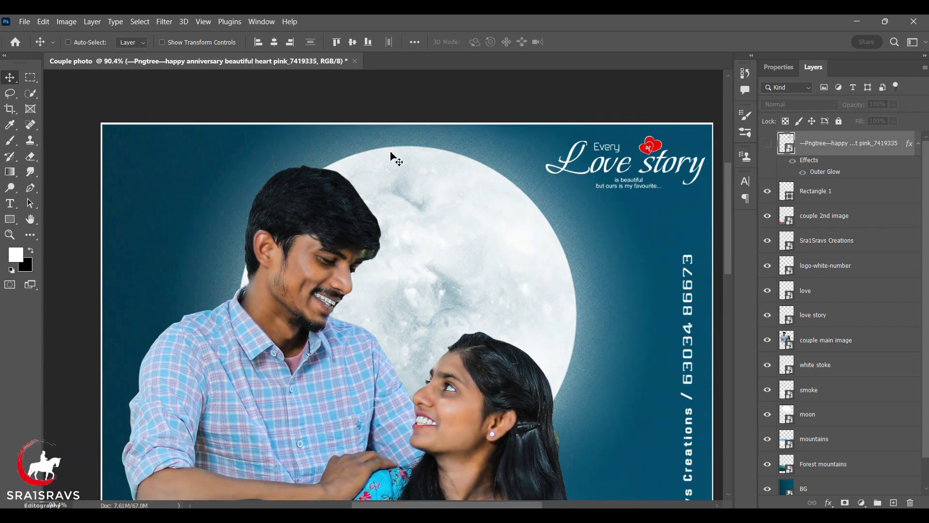
pyautogui.scroll(-1, 393, 160)
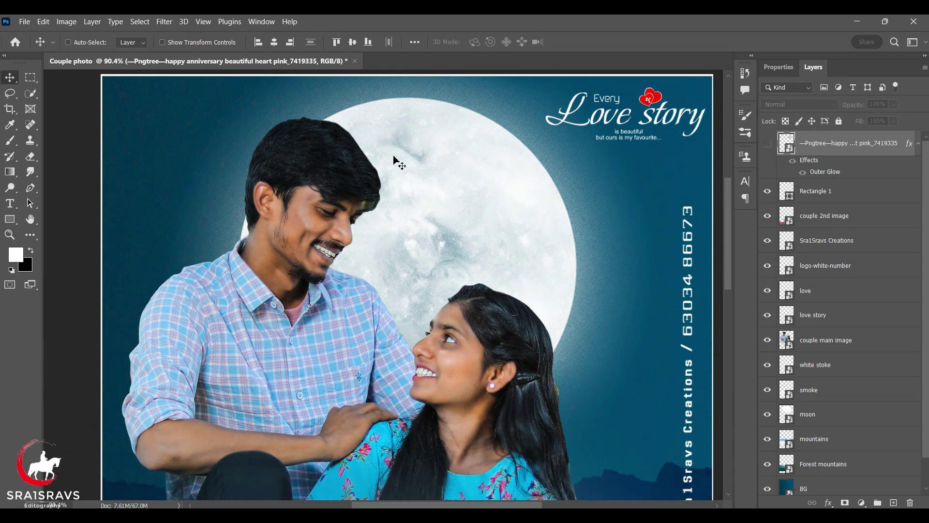
pyautogui.scroll(-2, 394, 161)
pyautogui.scroll(-1, 394, 160)
pyautogui.scroll(-2, 394, 160)
pyautogui.scroll(-1, 394, 160)
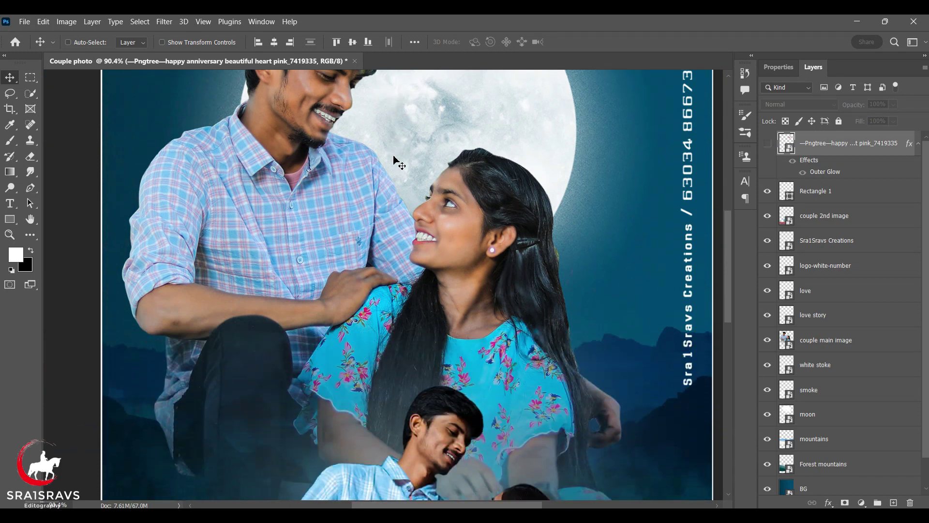
pyautogui.scroll(-1, 393, 159)
pyautogui.scroll(-3, 394, 160)
pyautogui.scroll(-1, 394, 160)
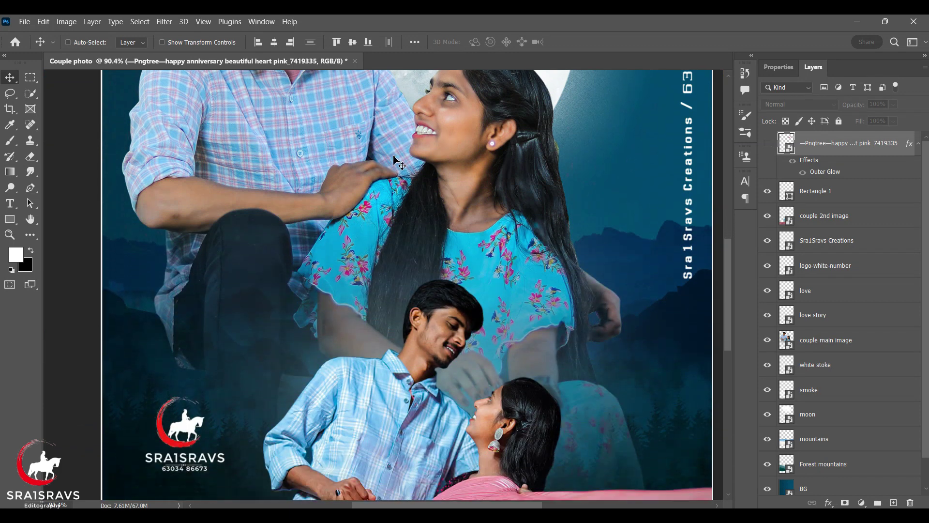
pyautogui.scroll(-1, 396, 160)
pyautogui.scroll(-2, 396, 161)
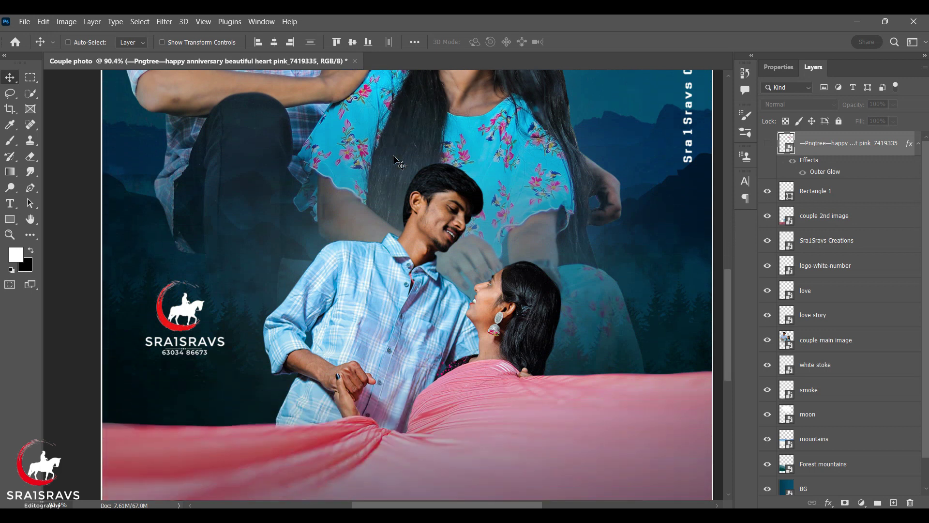
pyautogui.scroll(-1, 396, 160)
pyautogui.keyDown('alt'); pyautogui.scroll(-3, 405, 306); pyautogui.keyUp('alt')
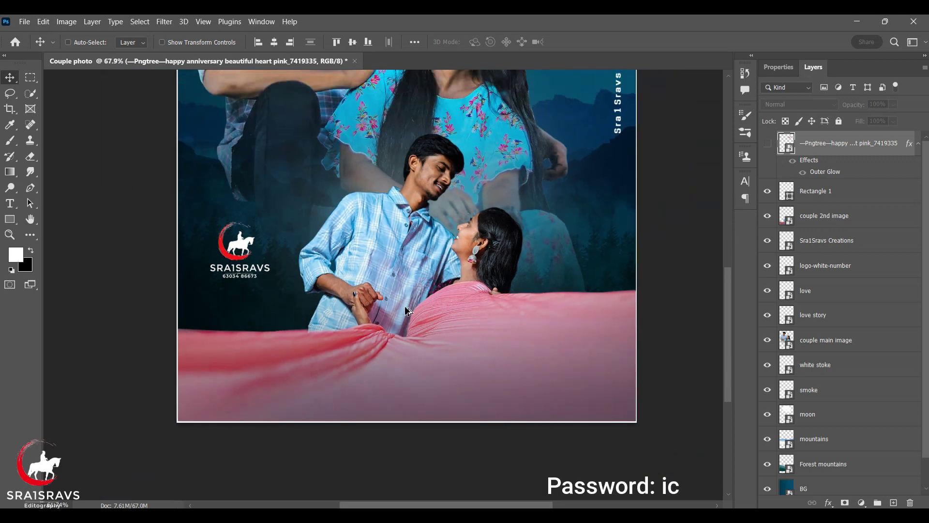
pyautogui.keyDown('alt'); pyautogui.scroll(-2, 411, 317); pyautogui.keyUp('alt')
pyautogui.scroll(2, 410, 317)
pyautogui.keyDown('alt'); pyautogui.scroll(-1, 416, 255); pyautogui.keyUp('alt')
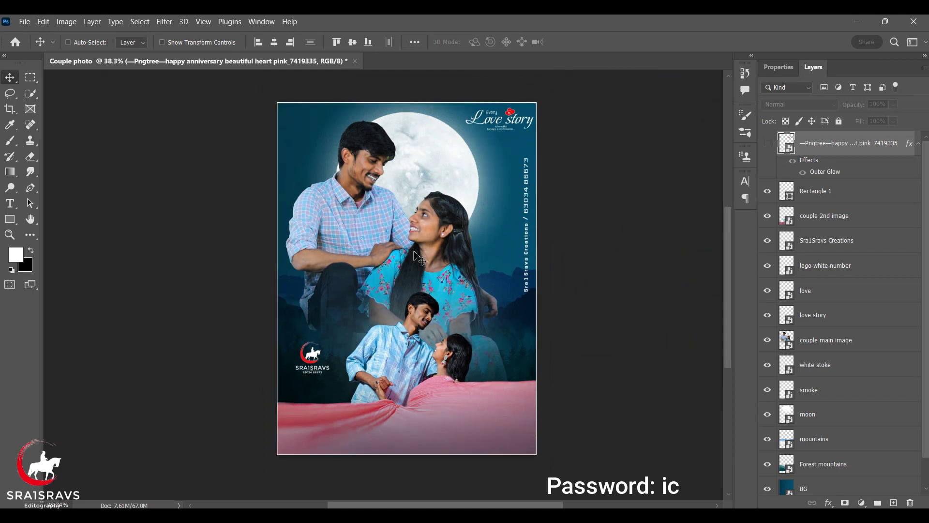